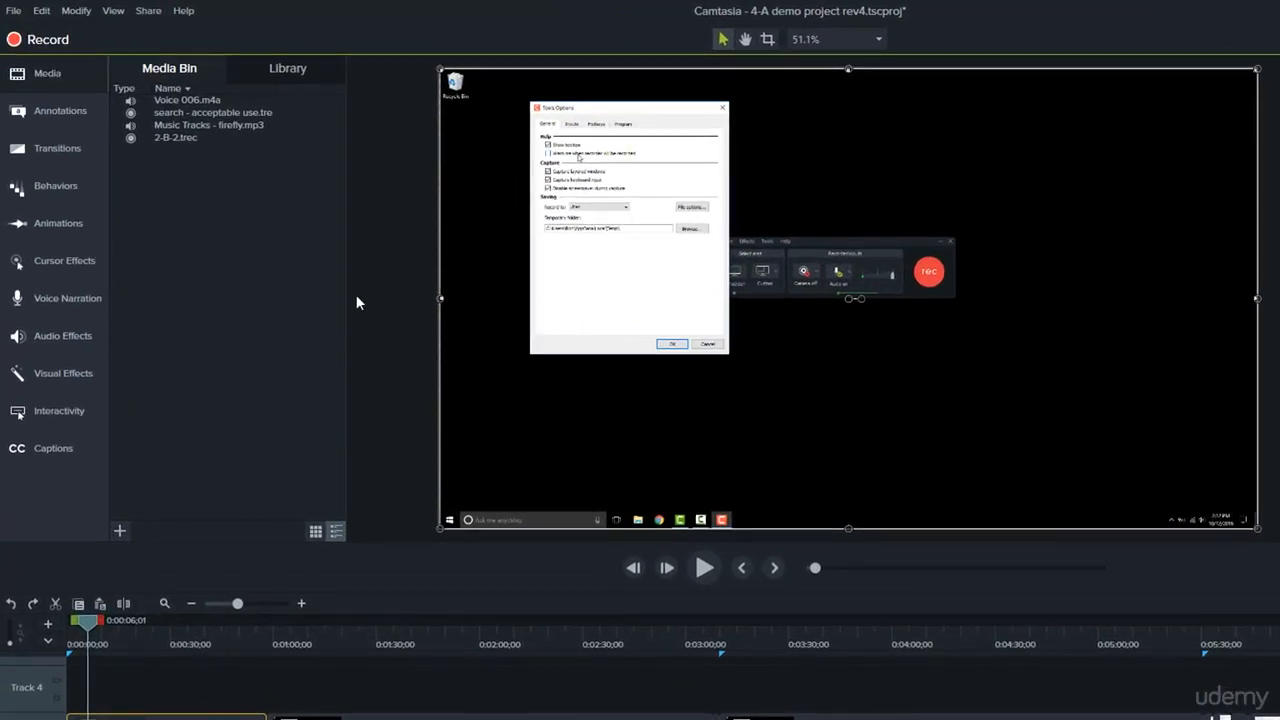
Apply the Scale Up animation to the start of the first screen clip and pan the enlarged view toward its upper-left corner.
click(74, 226)
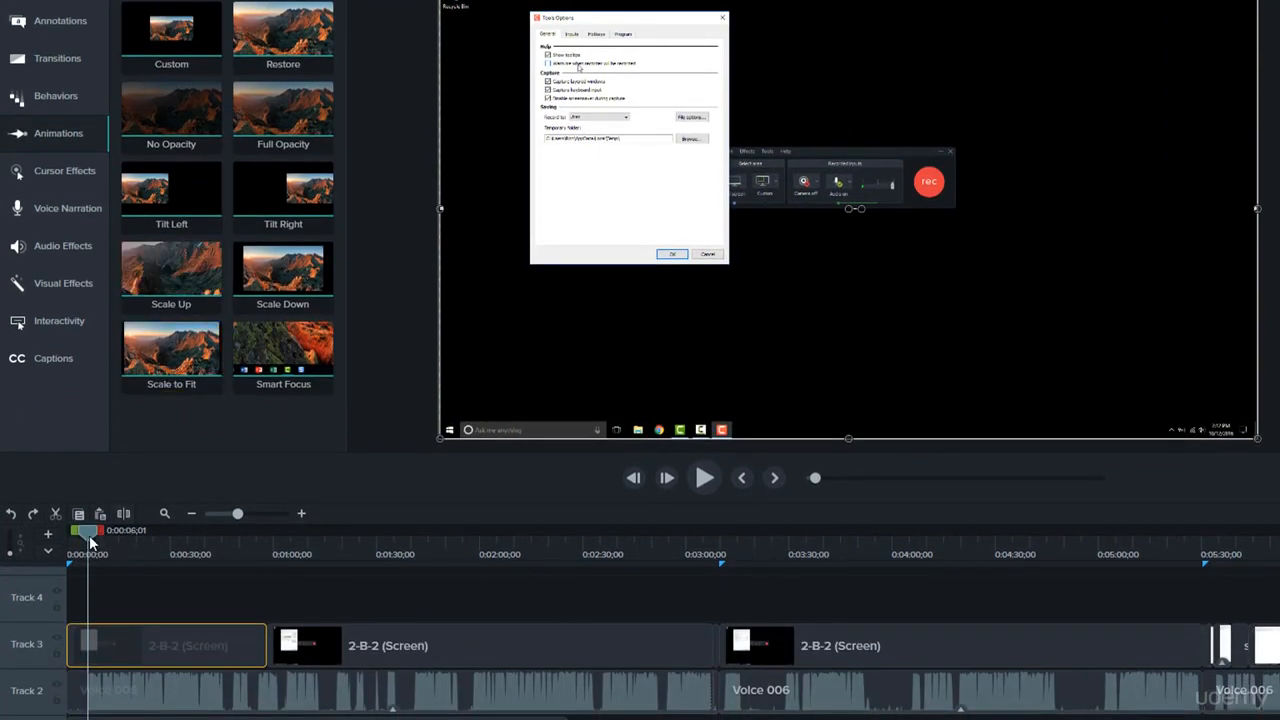
mouse_move(89, 537)
mouse_down()
mouse_move(111, 537)
mouse_move(77, 537)
mouse_up()
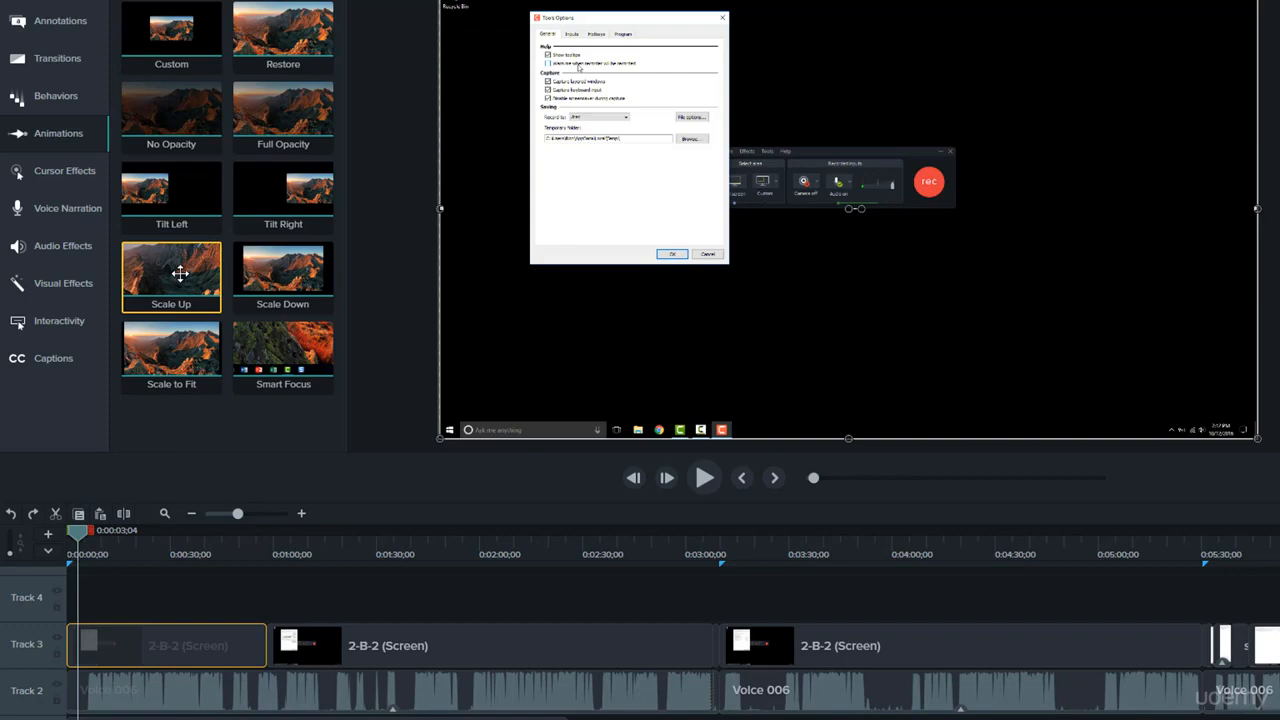
drag(180, 273, 92, 644)
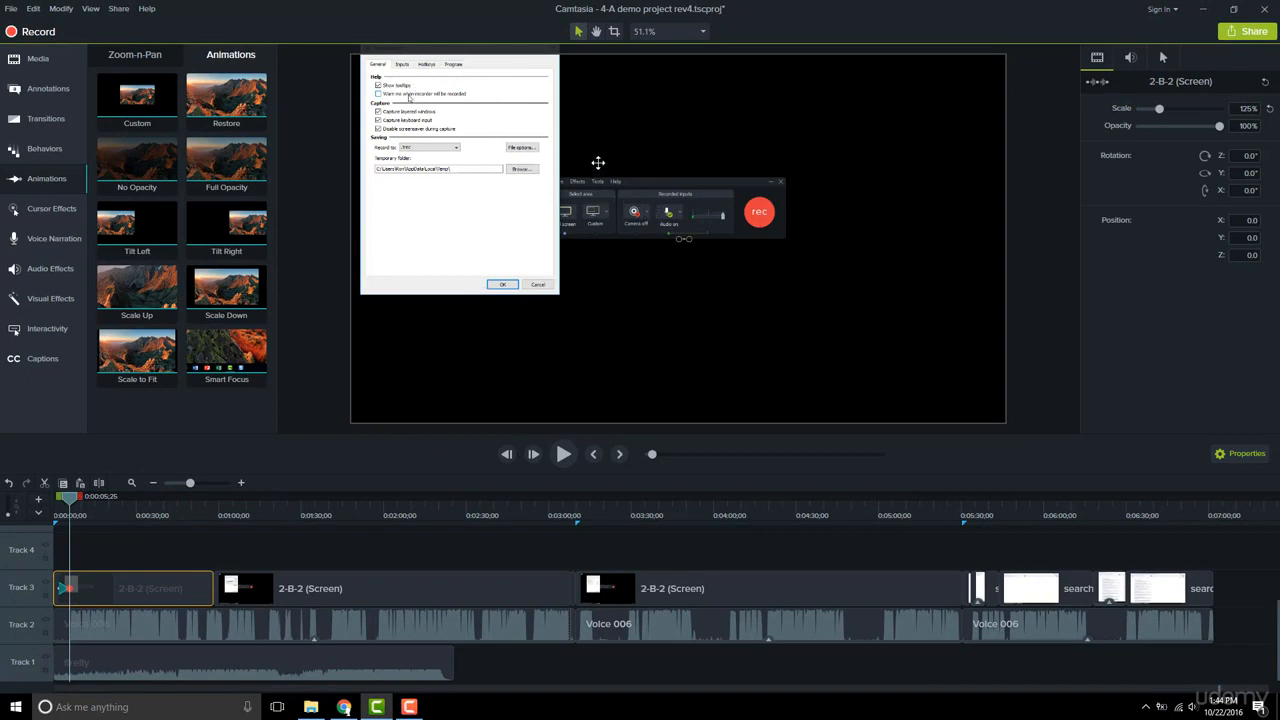
drag(612, 140, 692, 180)
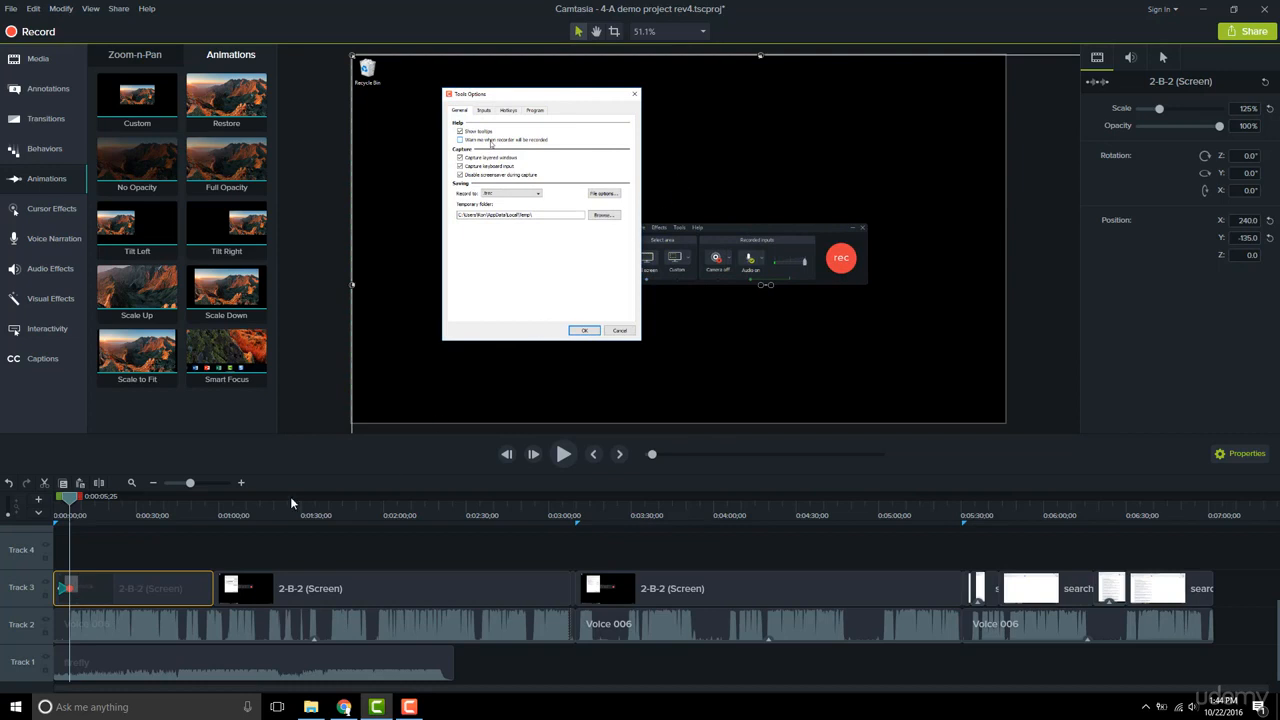
Zoom into the timeline and play back the start of the clip to preview the animation.
drag(192, 486, 228, 487)
drag(69, 504, 186, 524)
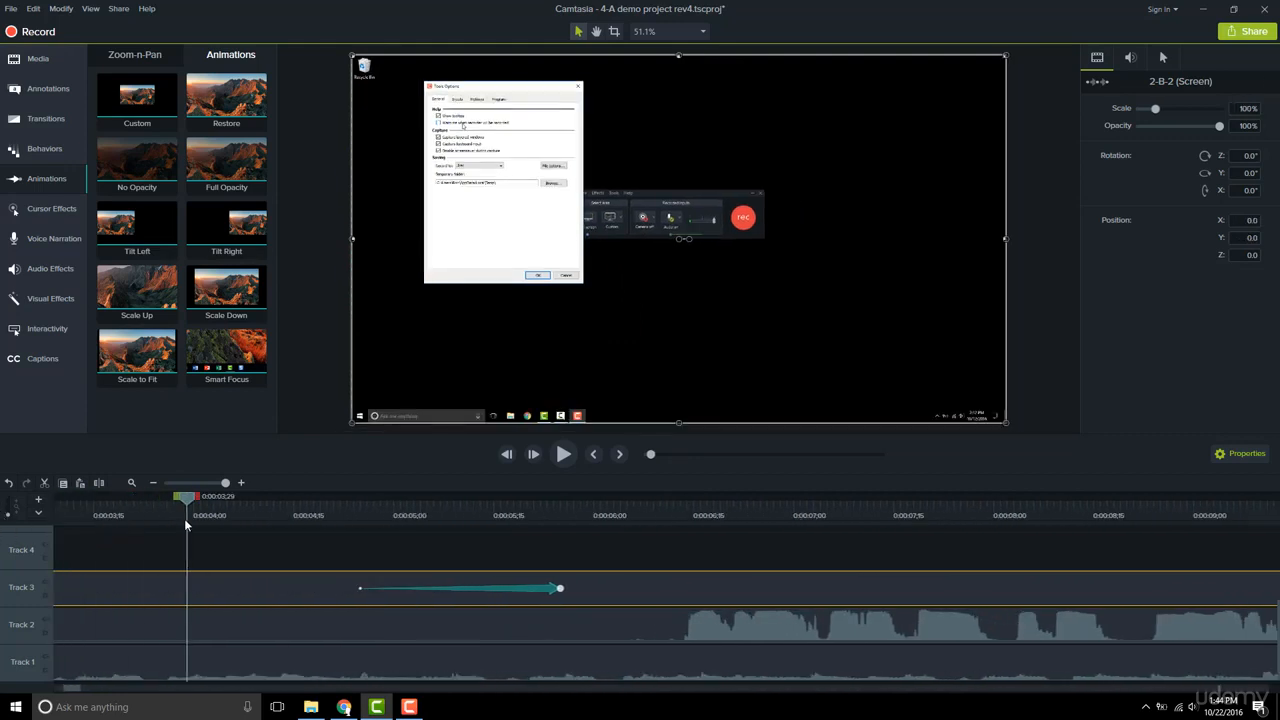
click(561, 457)
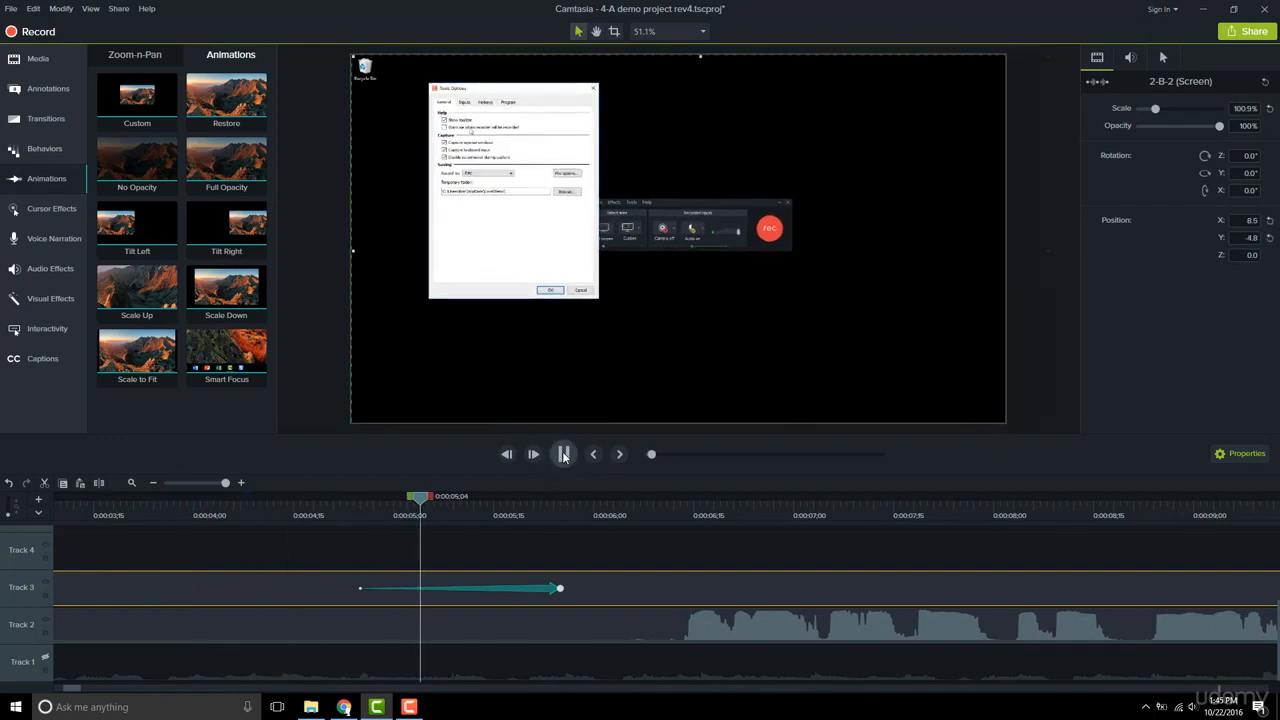
click(563, 455)
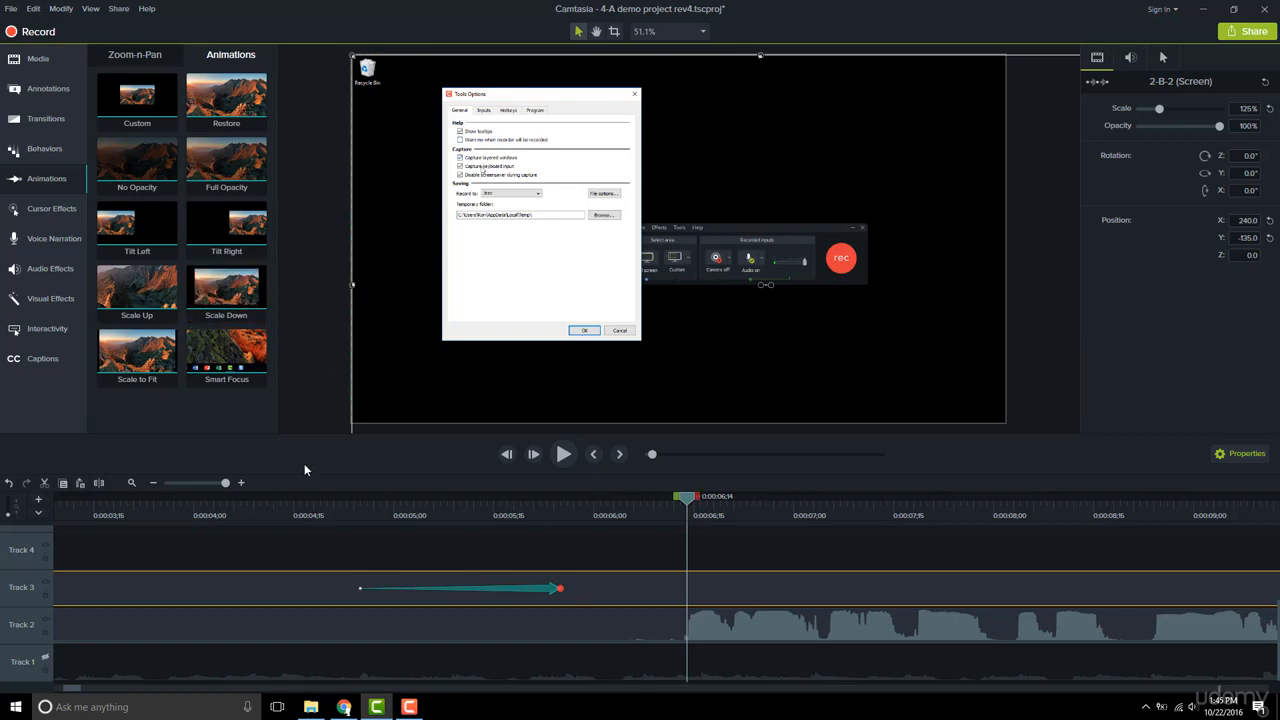
Add a Scale to Fit animation to the first clip around 0:29 and play it back.
click(197, 485)
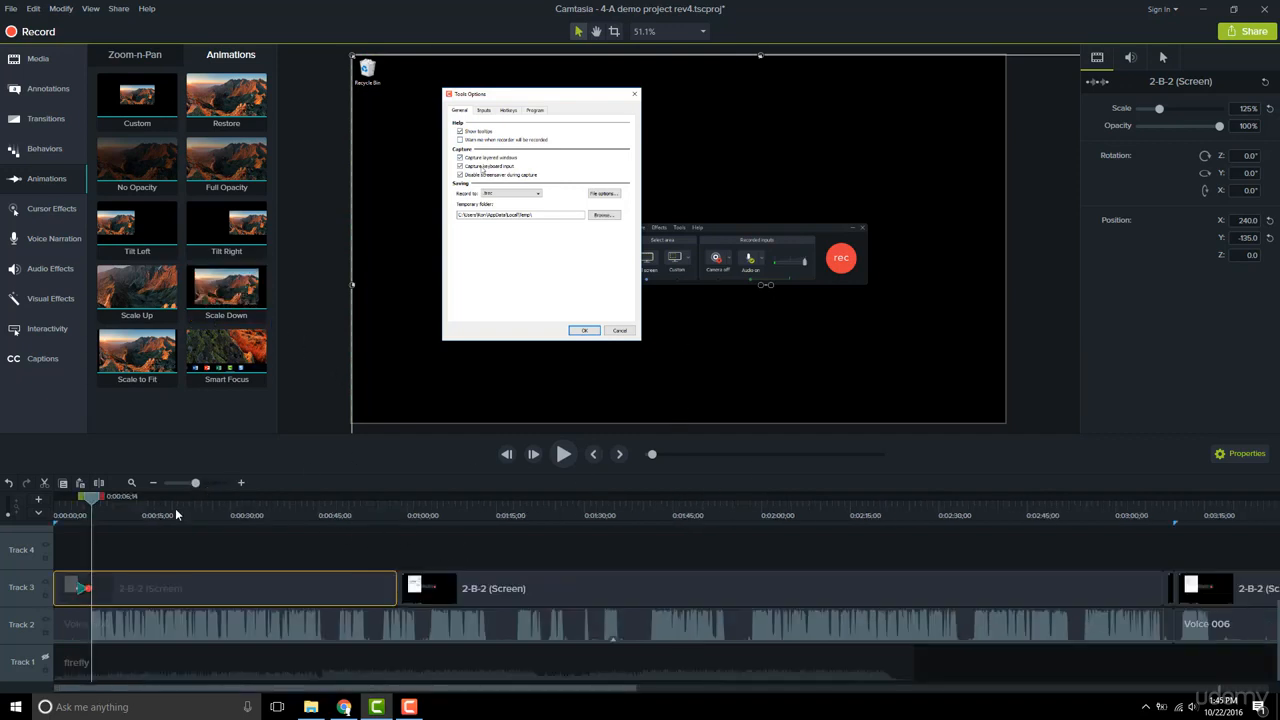
drag(91, 498, 228, 512)
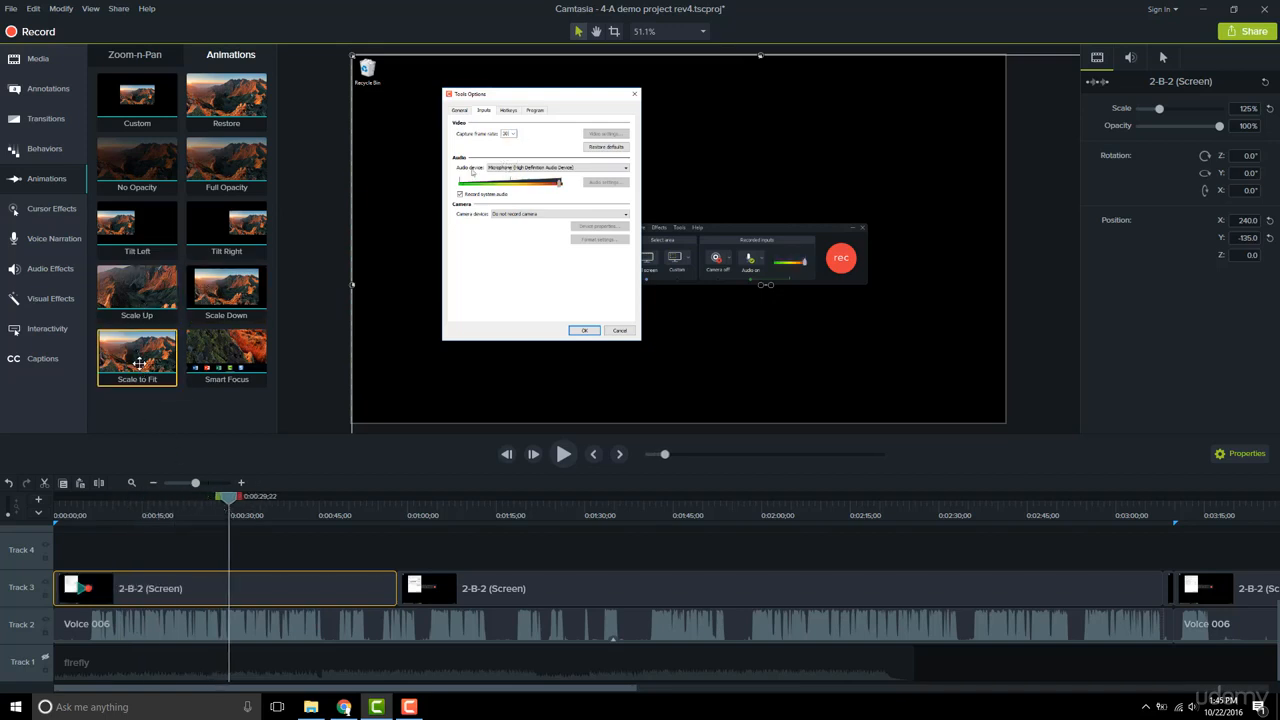
drag(140, 362, 233, 588)
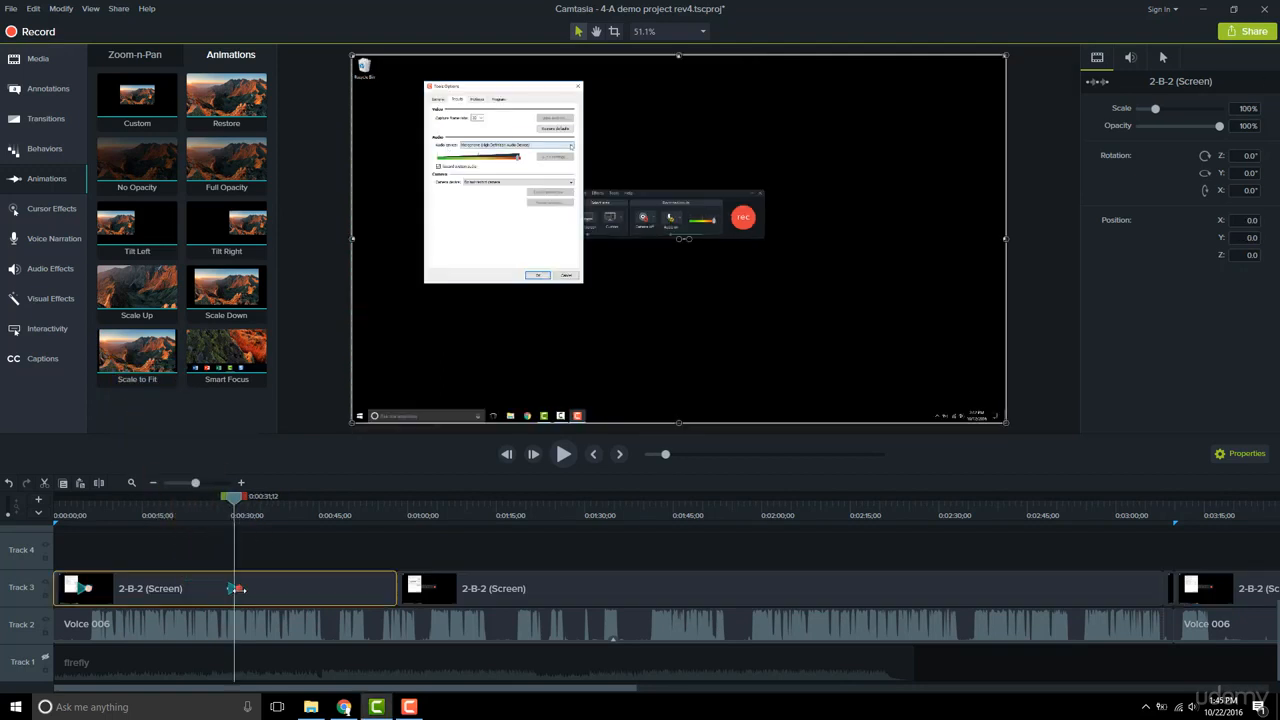
click(232, 521)
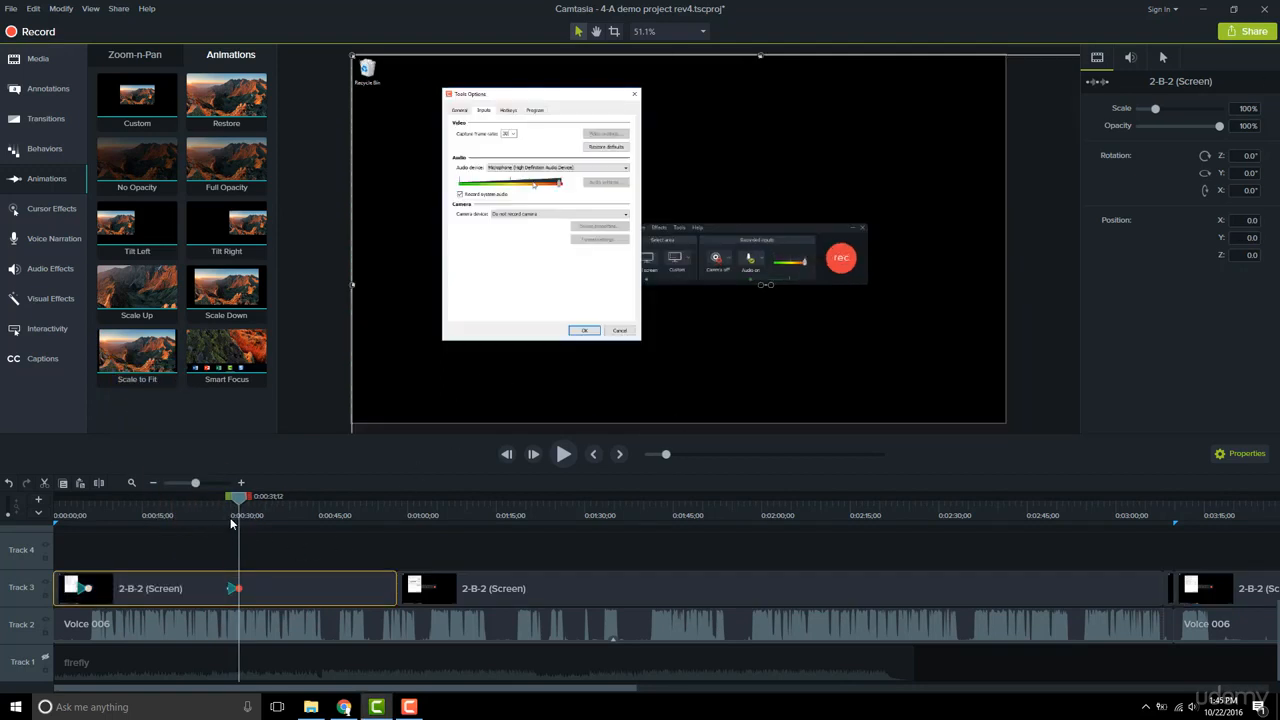
click(563, 454)
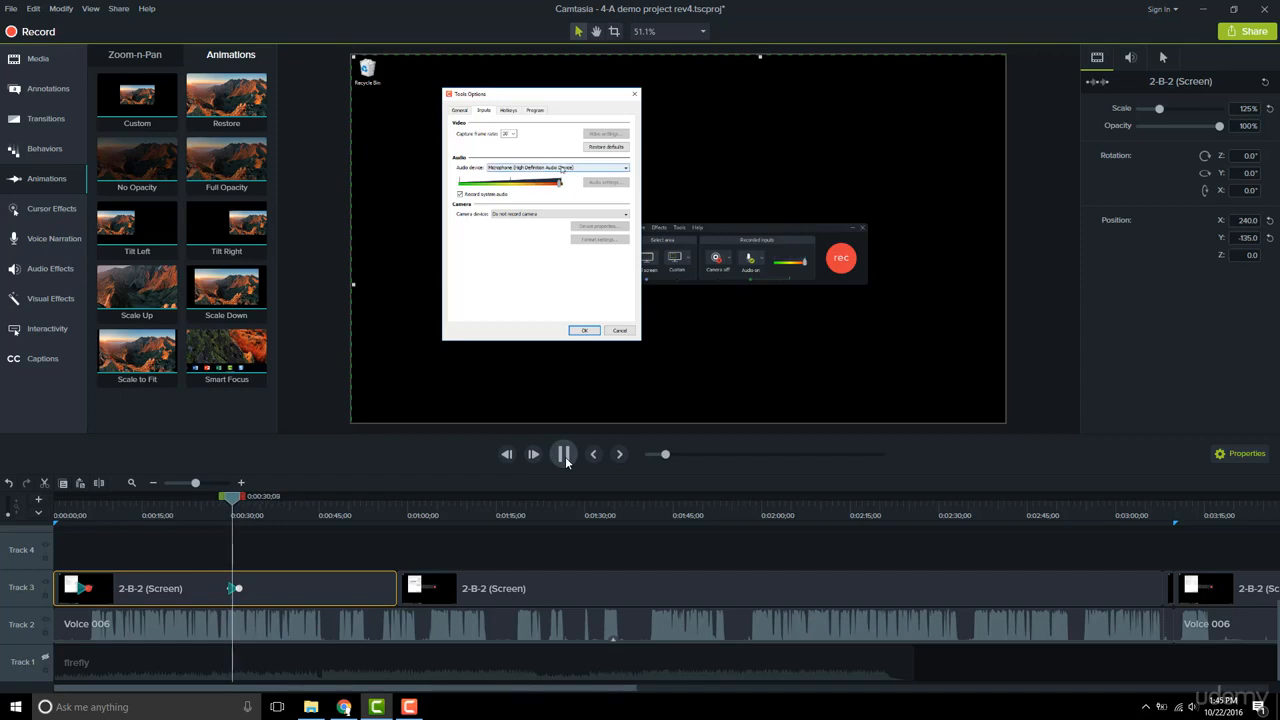
click(566, 460)
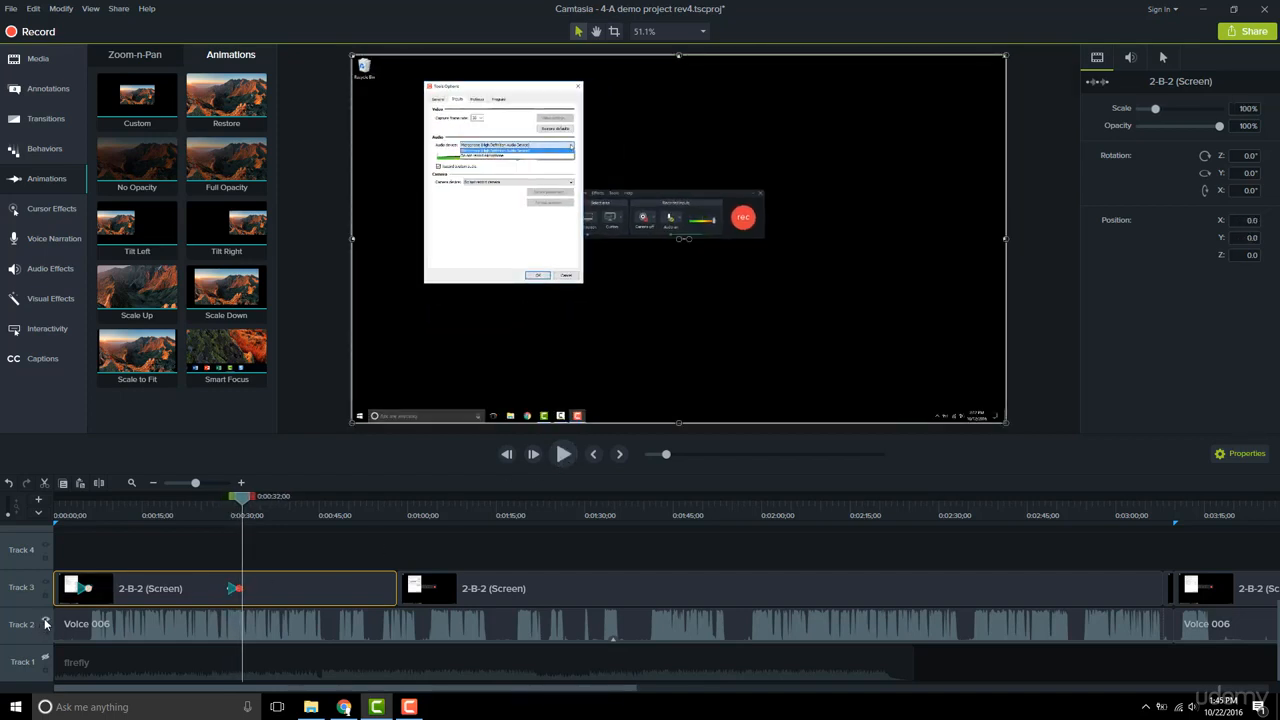
Disable Track 2 and delete the Scale to Fit animation from the first clip.
click(45, 623)
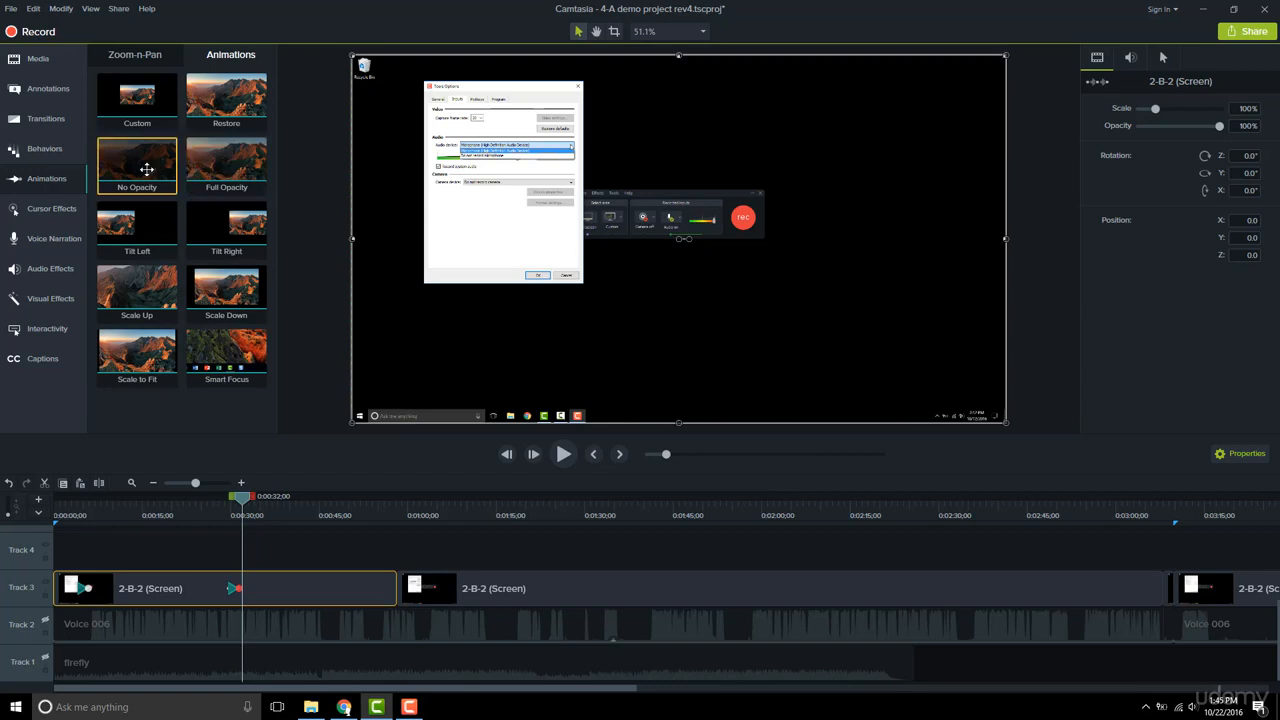
drag(146, 168, 280, 583)
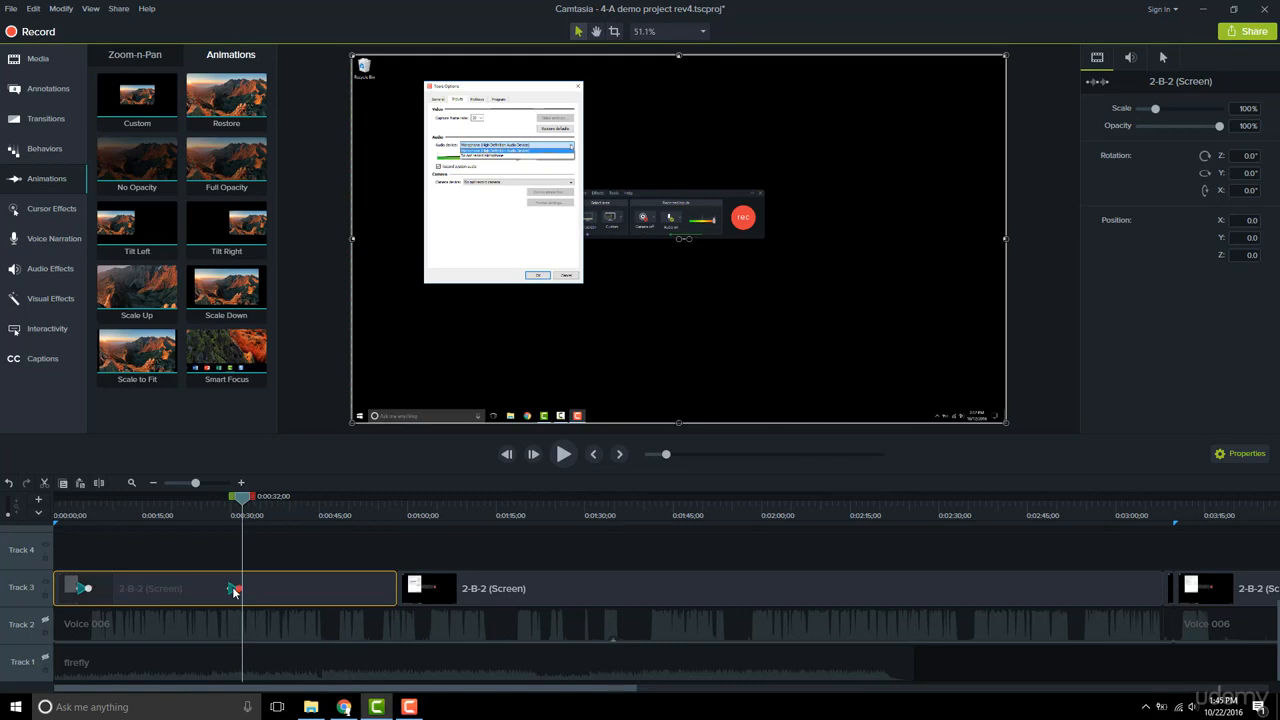
key(Delete)
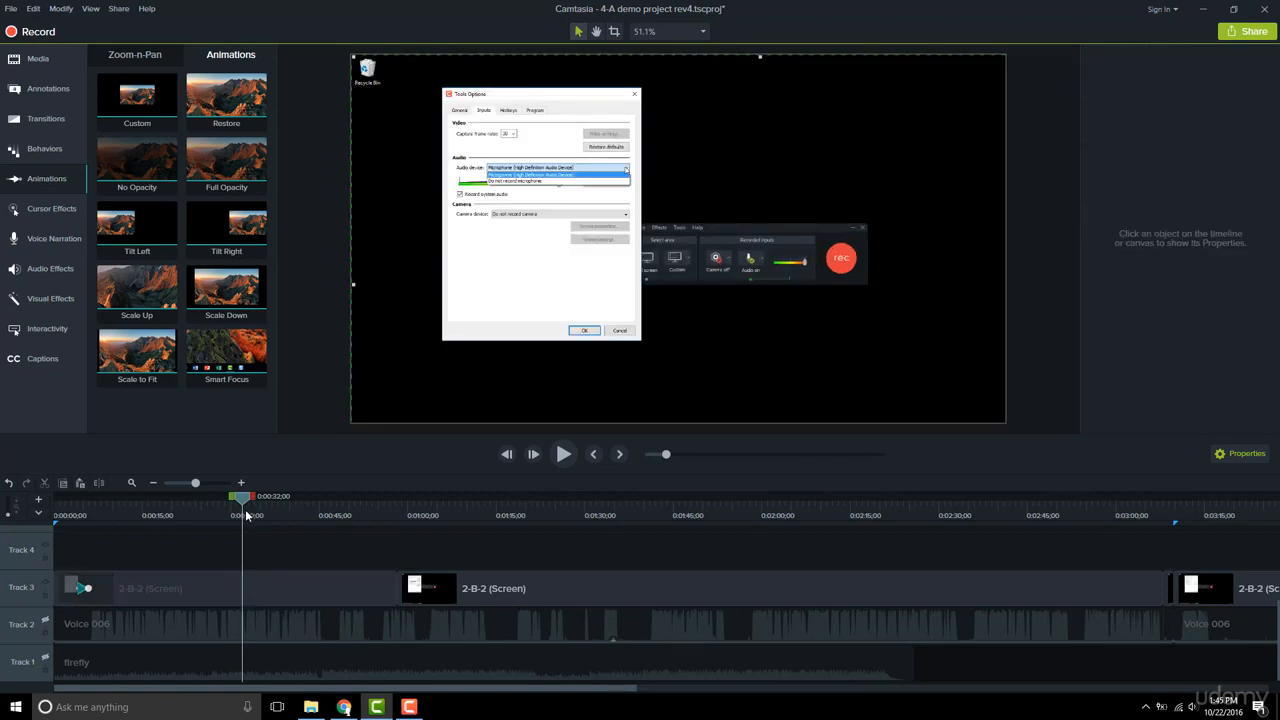
Add a Custom animation to the first clip at about 0:29 and select the clip.
drag(241, 506, 229, 509)
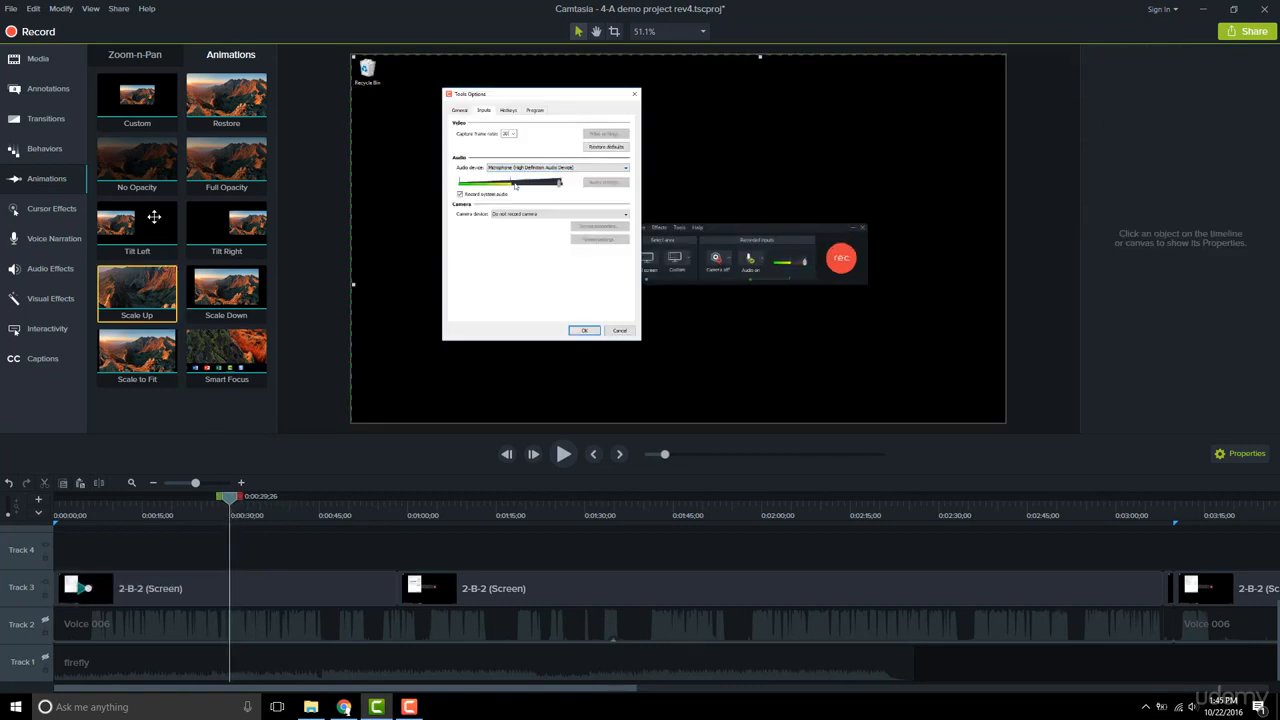
mouse_move(131, 102)
mouse_down()
mouse_move(214, 434)
mouse_move(221, 619)
mouse_move(230, 591)
mouse_up()
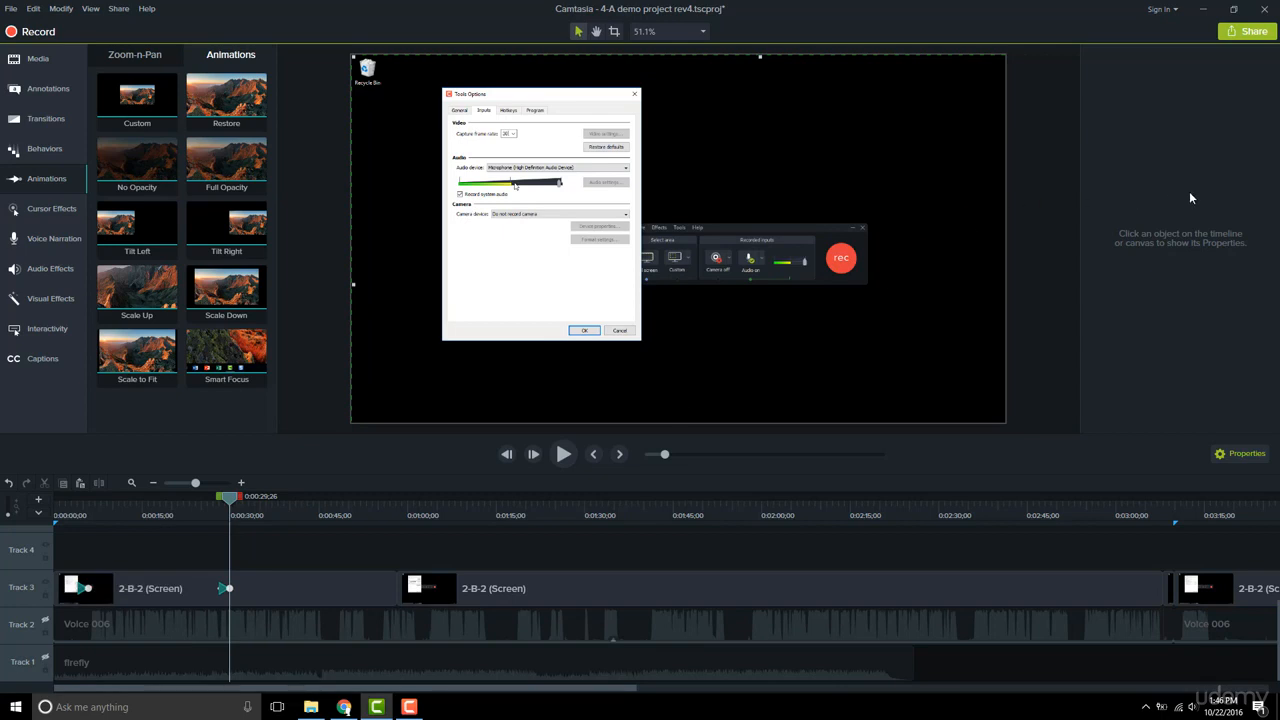
click(291, 594)
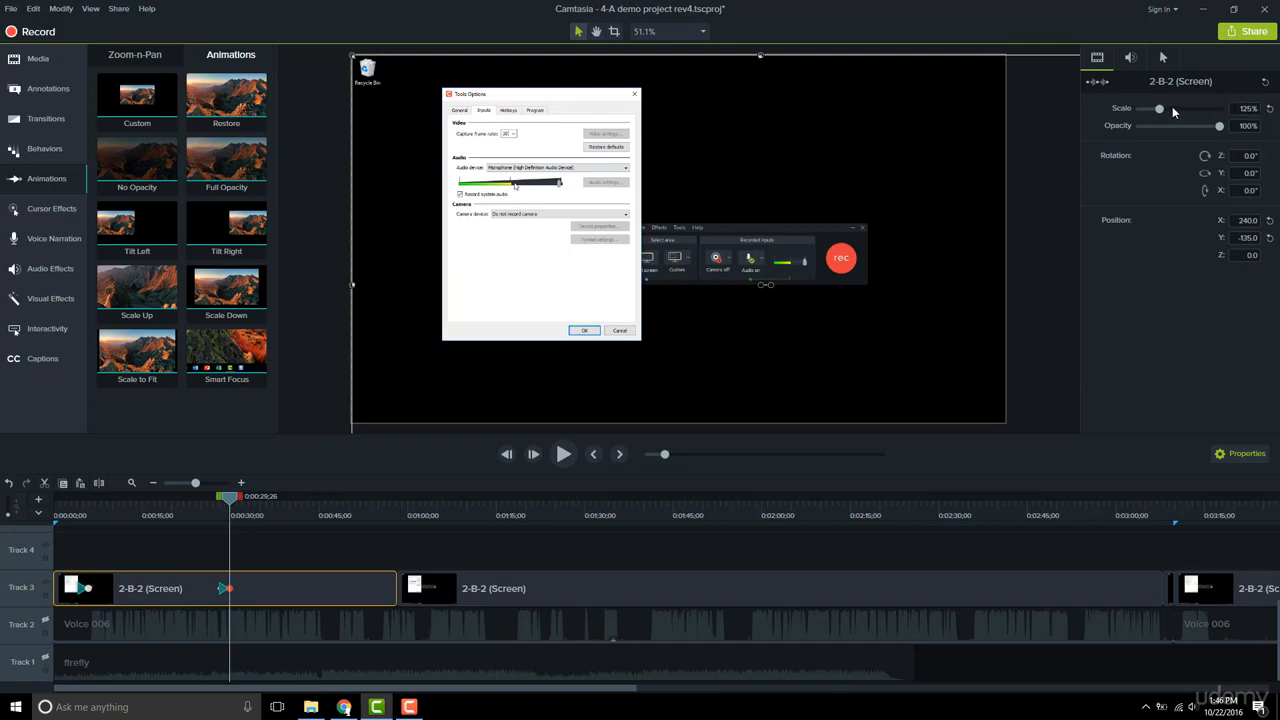
At the animation's end, set the clip's scale to 100% and recentre it on the canvas.
click(258, 517)
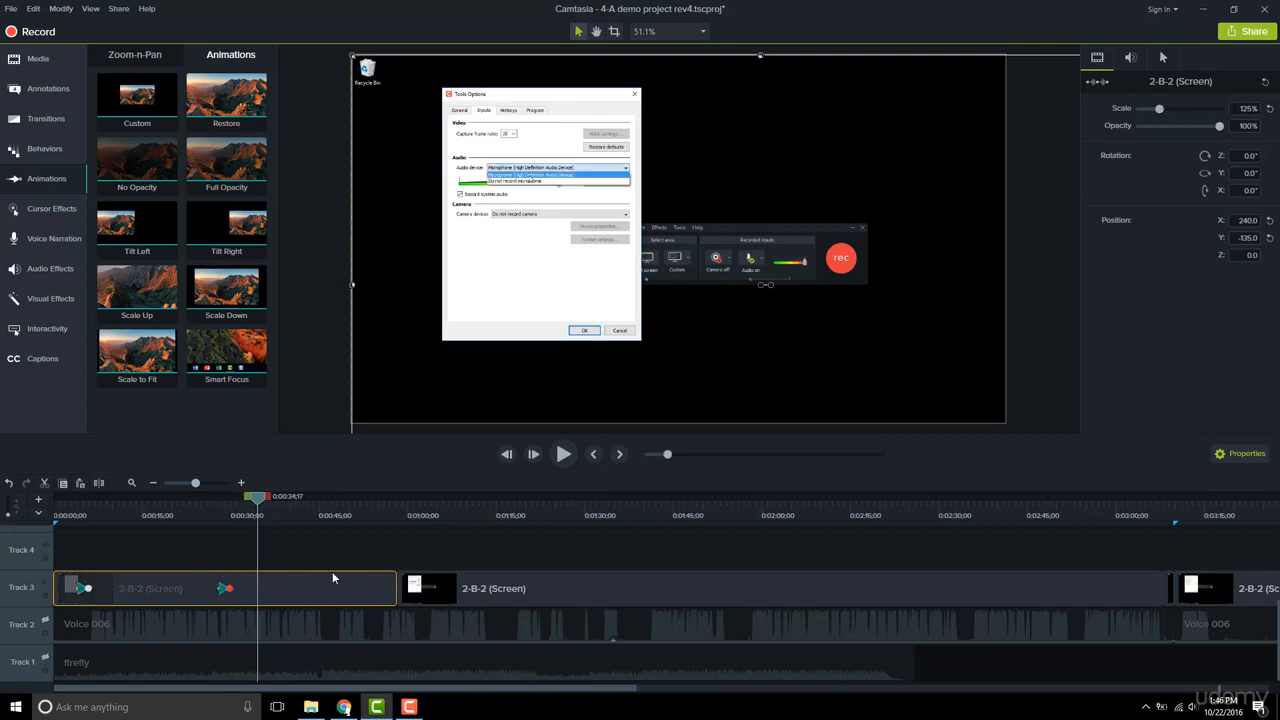
drag(1158, 110, 1155, 112)
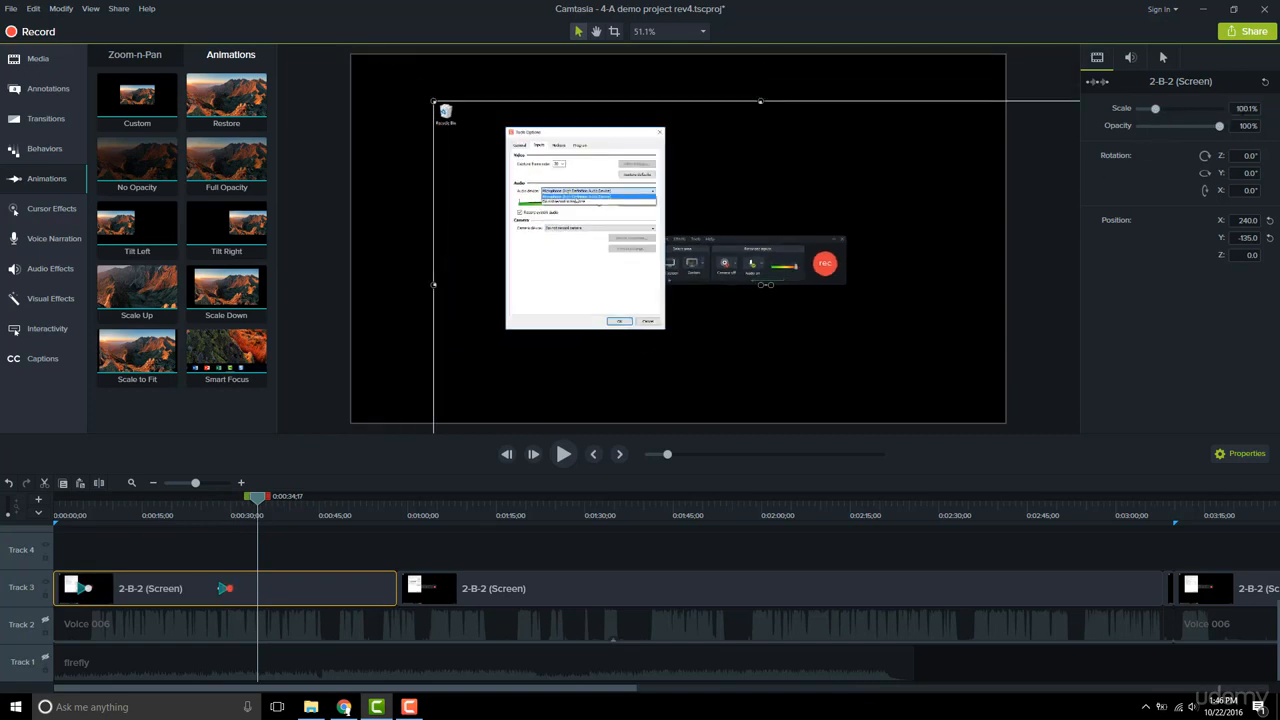
click(1245, 108)
text(100)
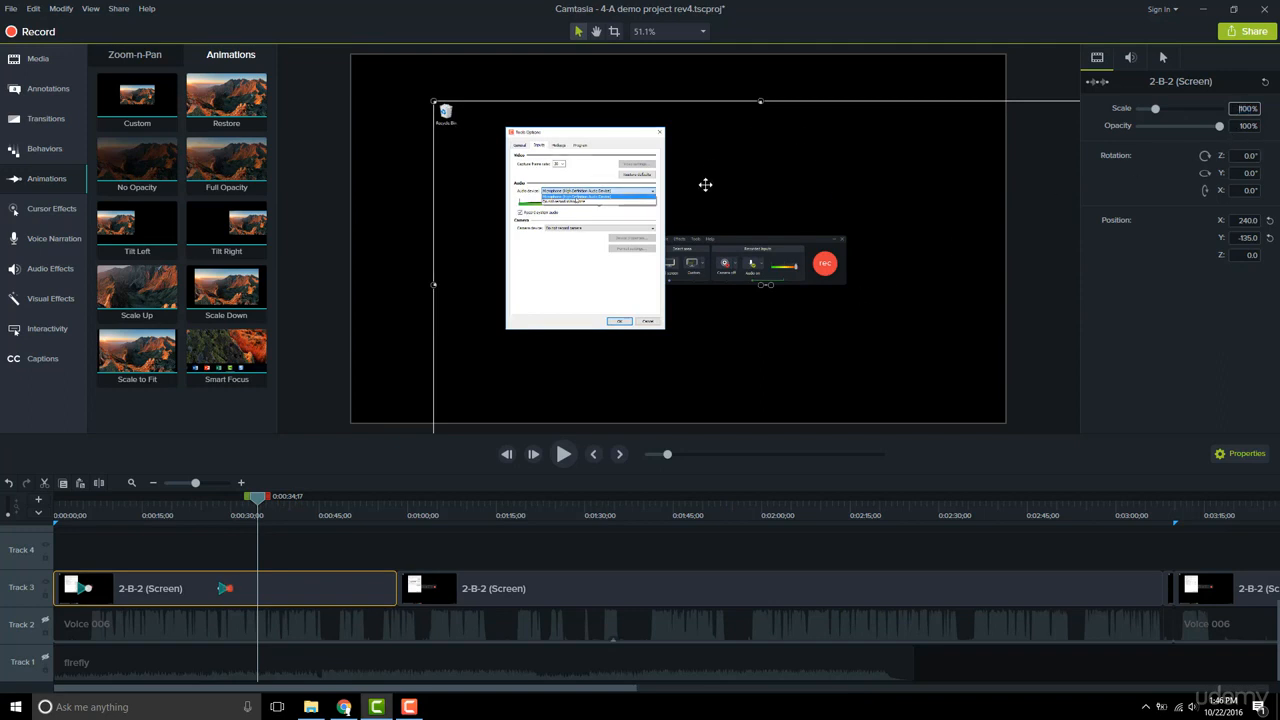
drag(835, 210, 749, 160)
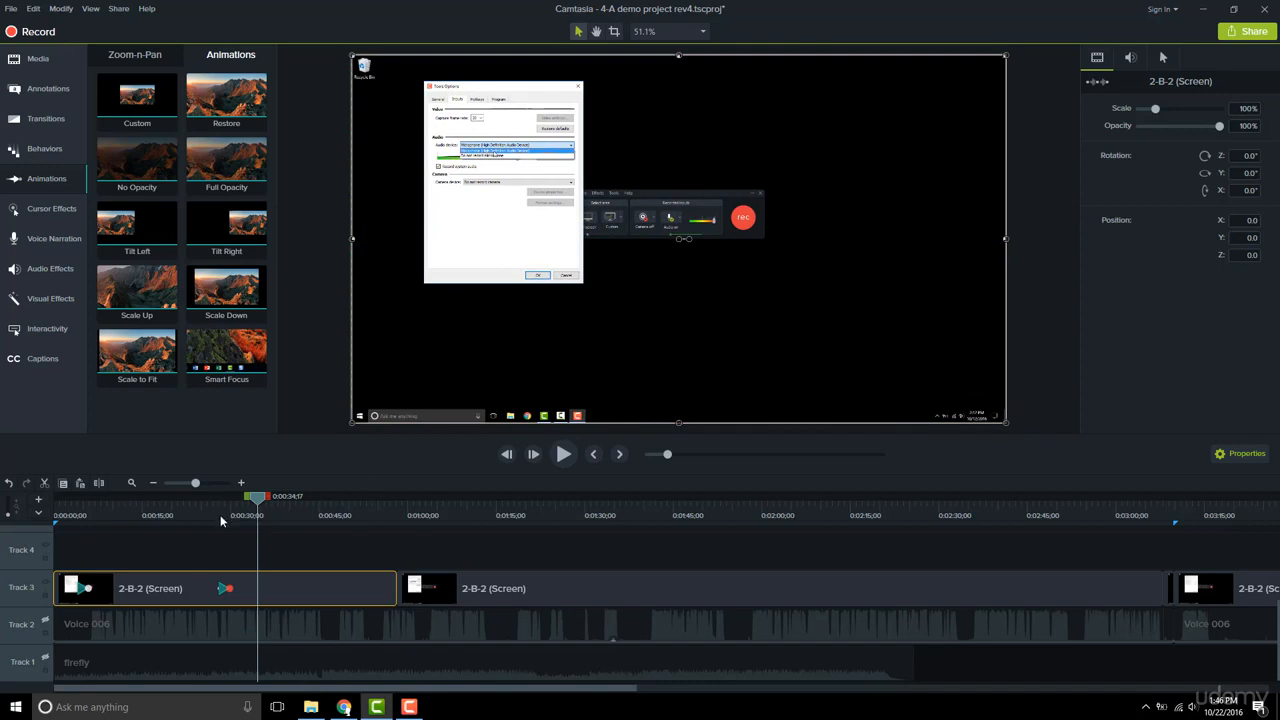
Add another animation near 0:37 that scales the clip to 150% and pans toward its upper-left area.
drag(221, 520, 280, 513)
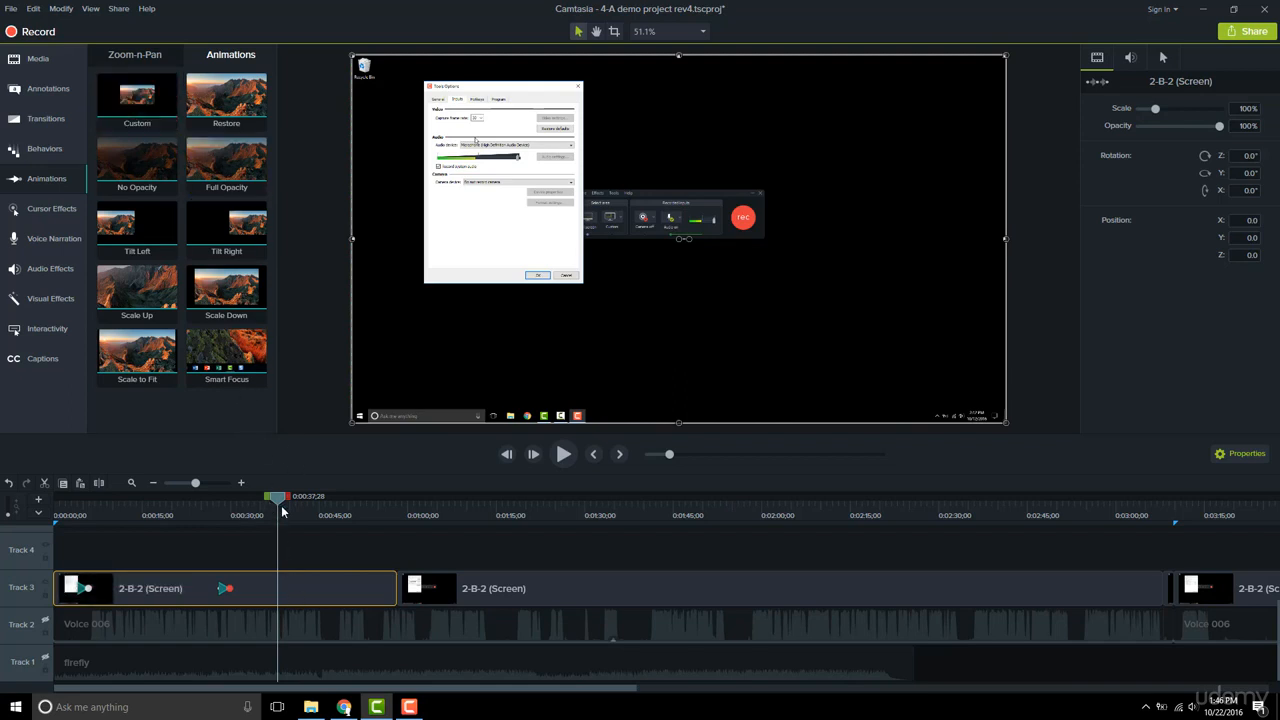
key(shift+a)
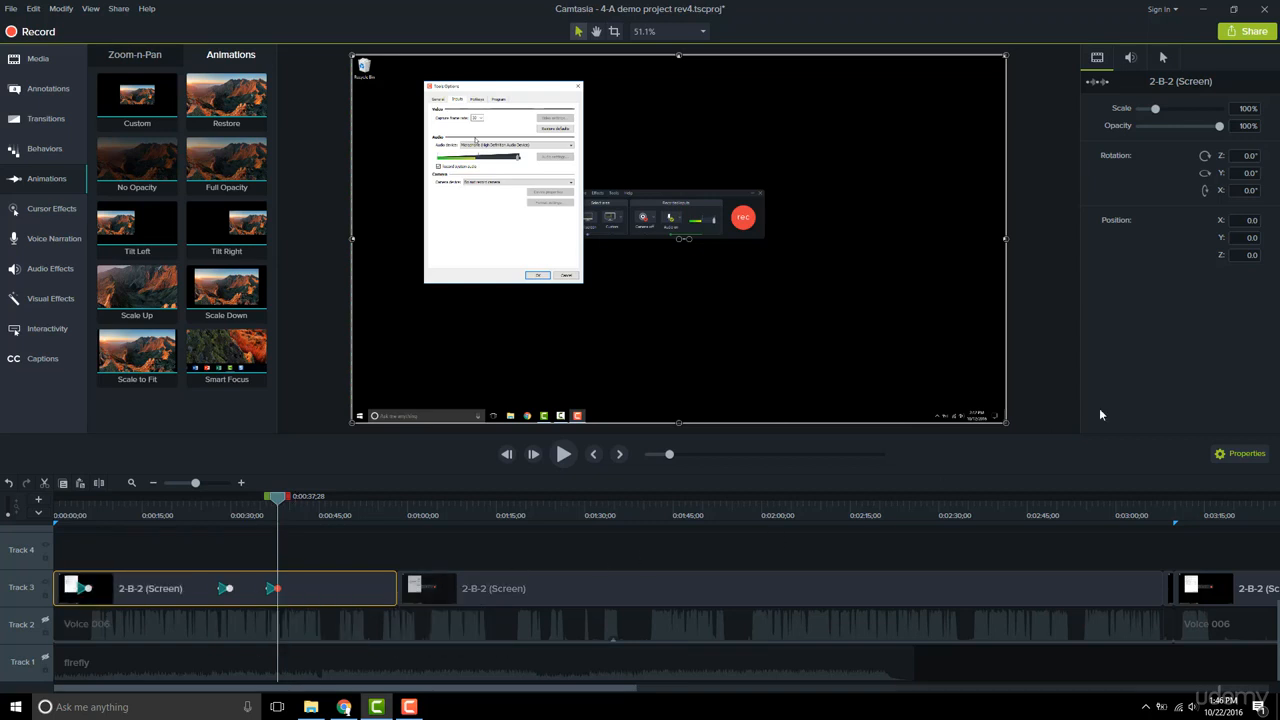
double_click(1248, 109)
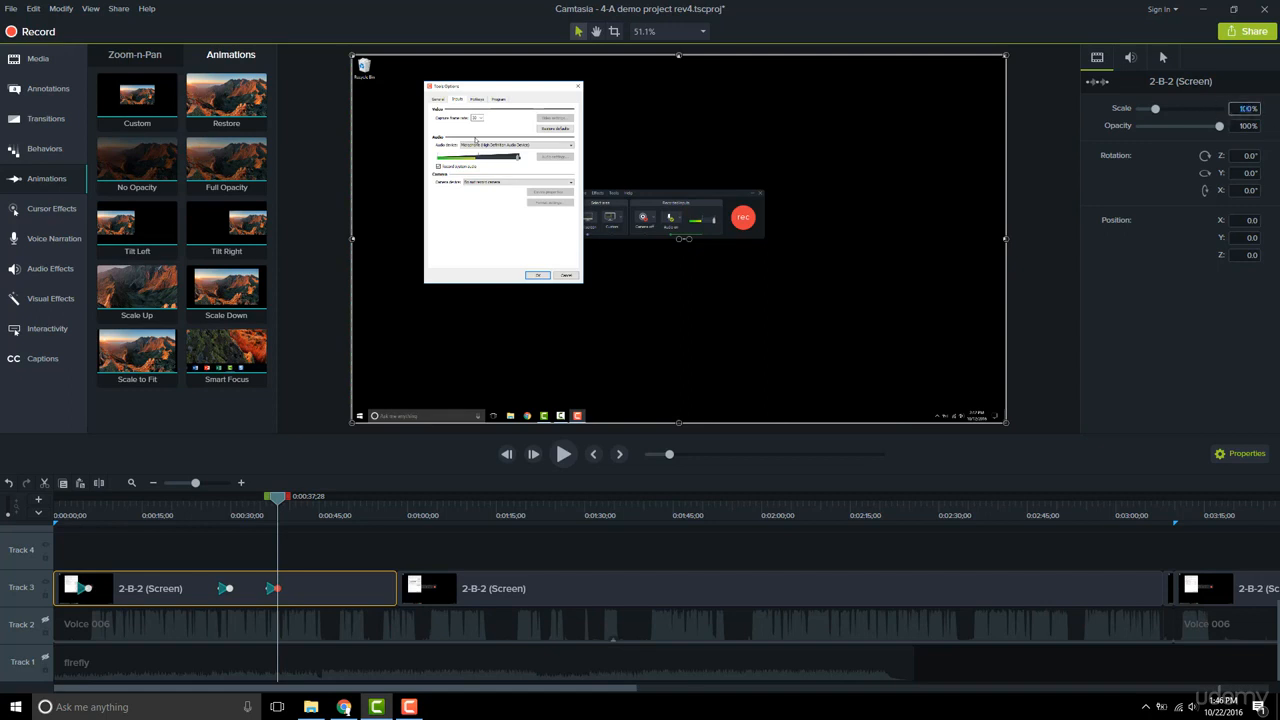
text(150)
key(Return)
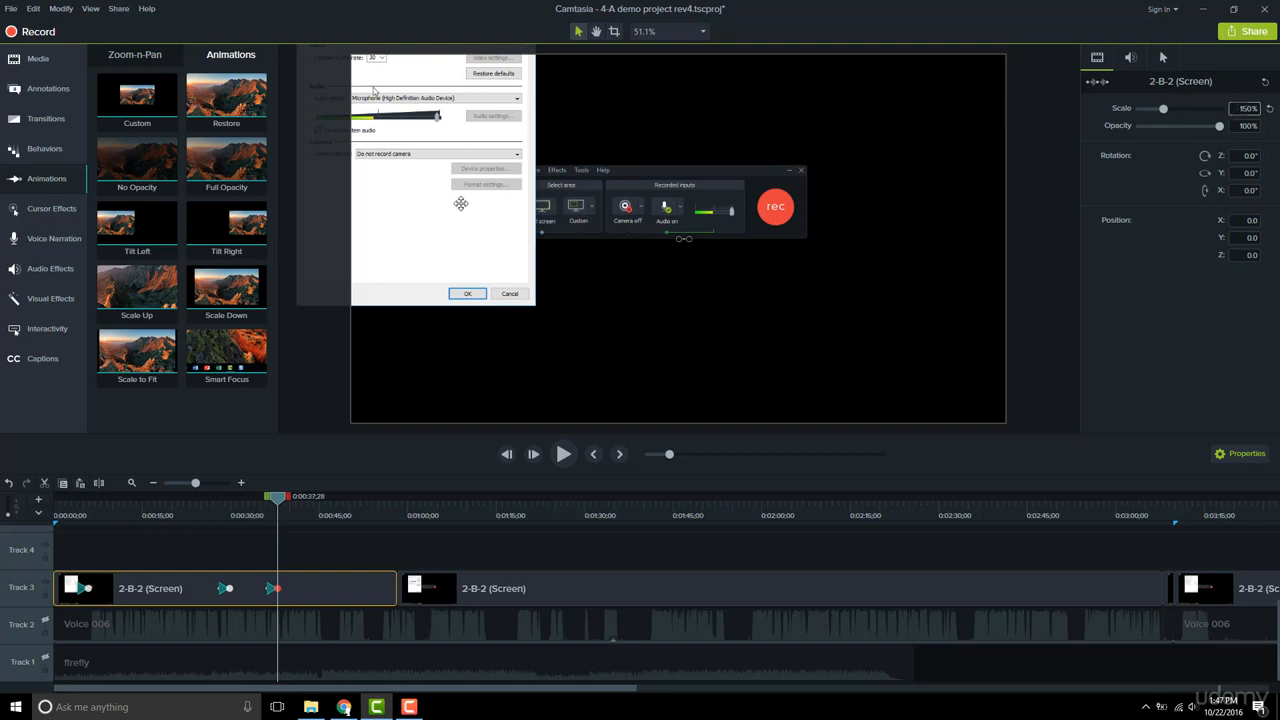
mouse_move(457, 200)
mouse_down()
mouse_move(577, 290)
mouse_move(624, 298)
mouse_up()
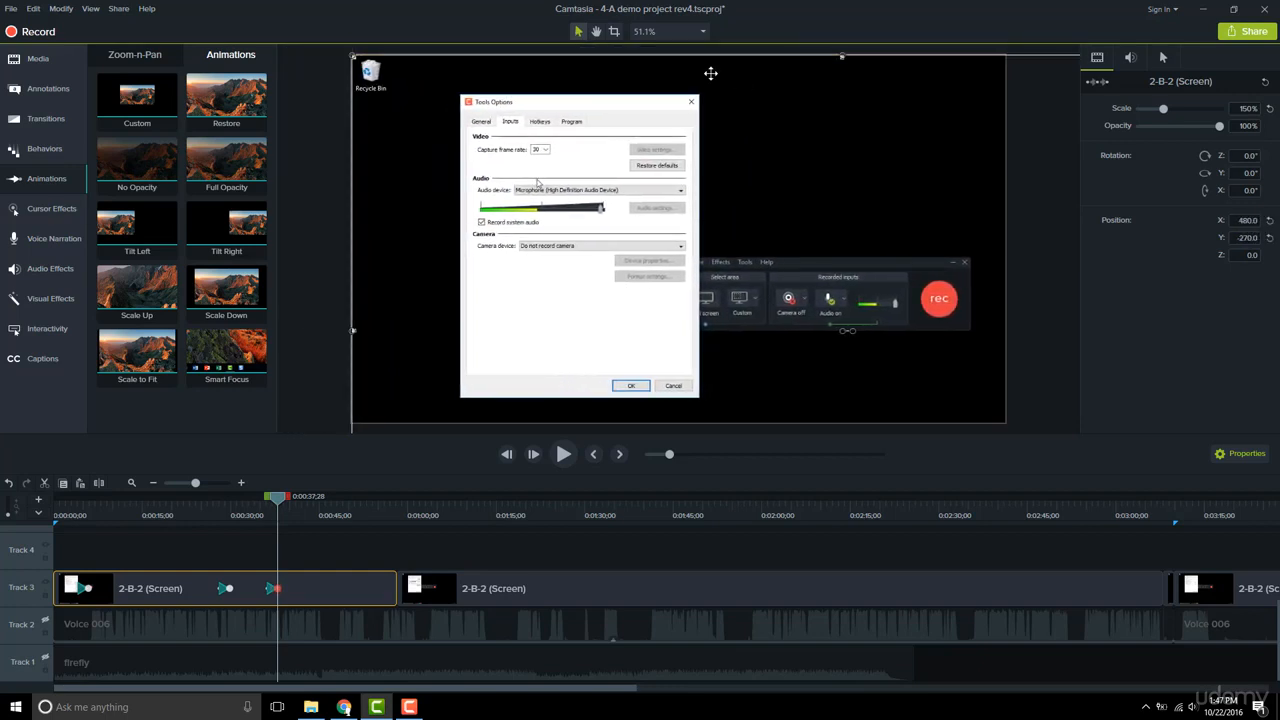
Lengthen the last animation so it ends around 0:39 and play back the result.
click(261, 516)
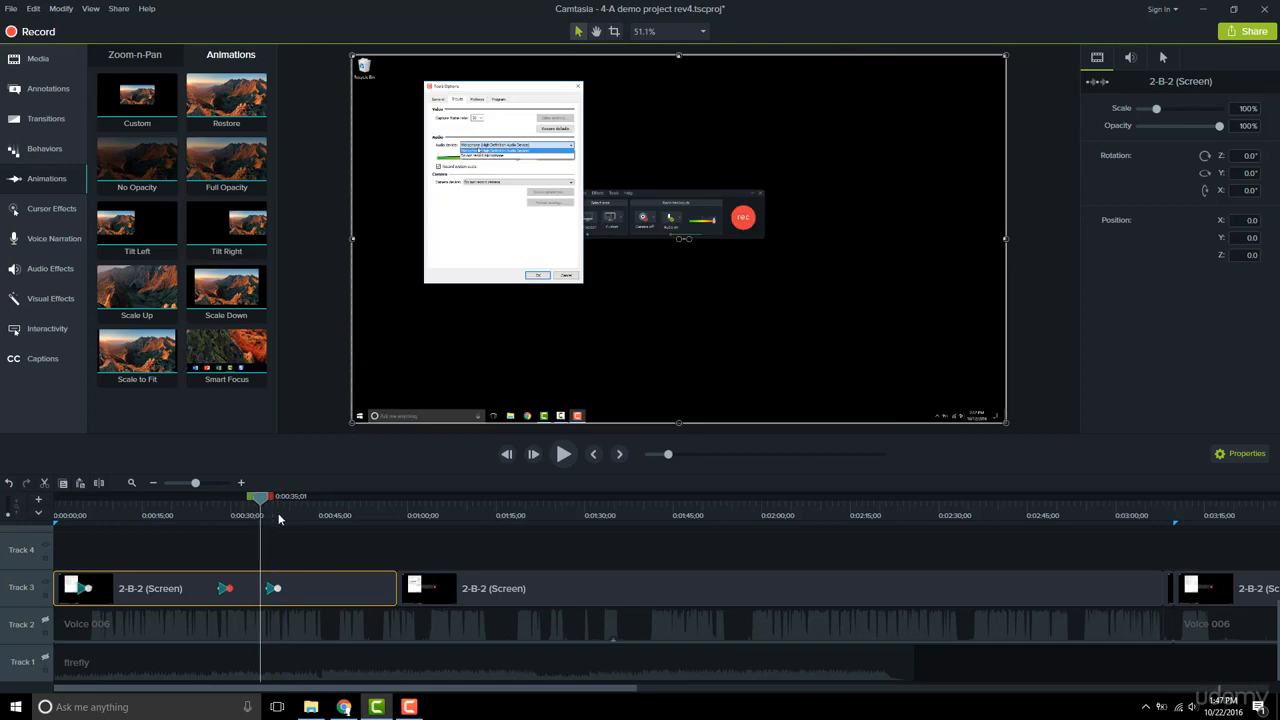
click(564, 455)
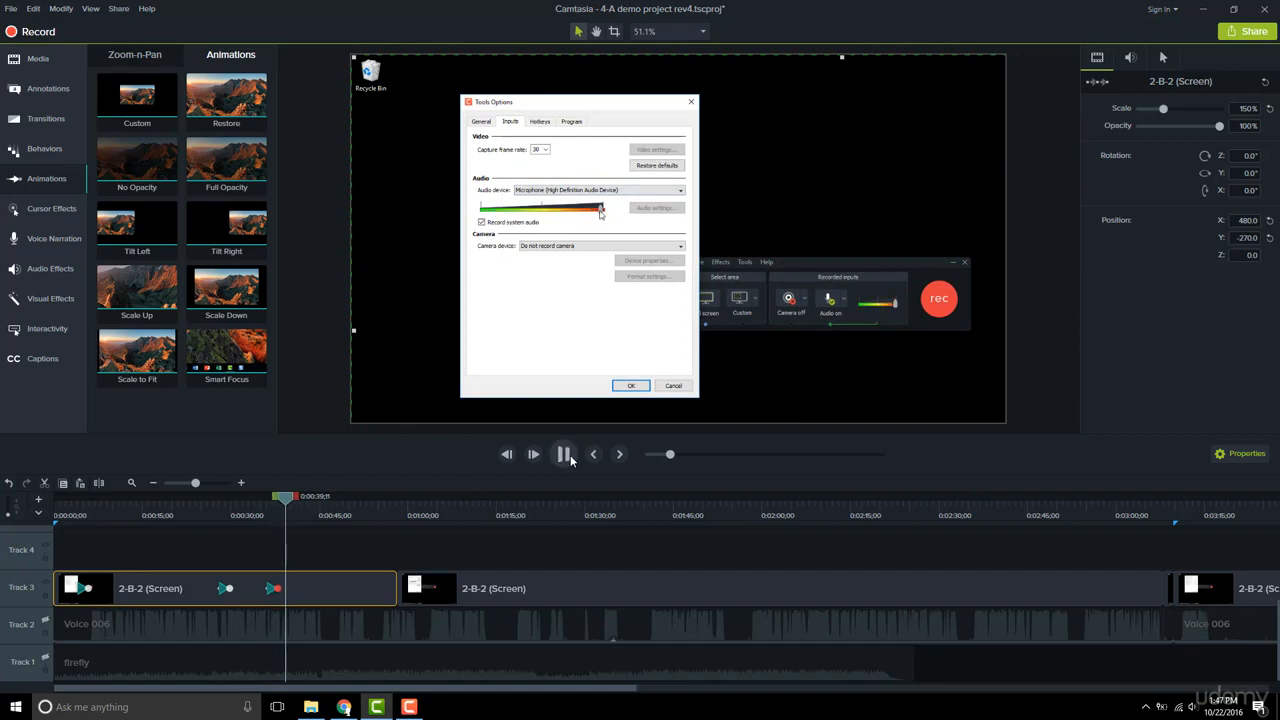
click(224, 484)
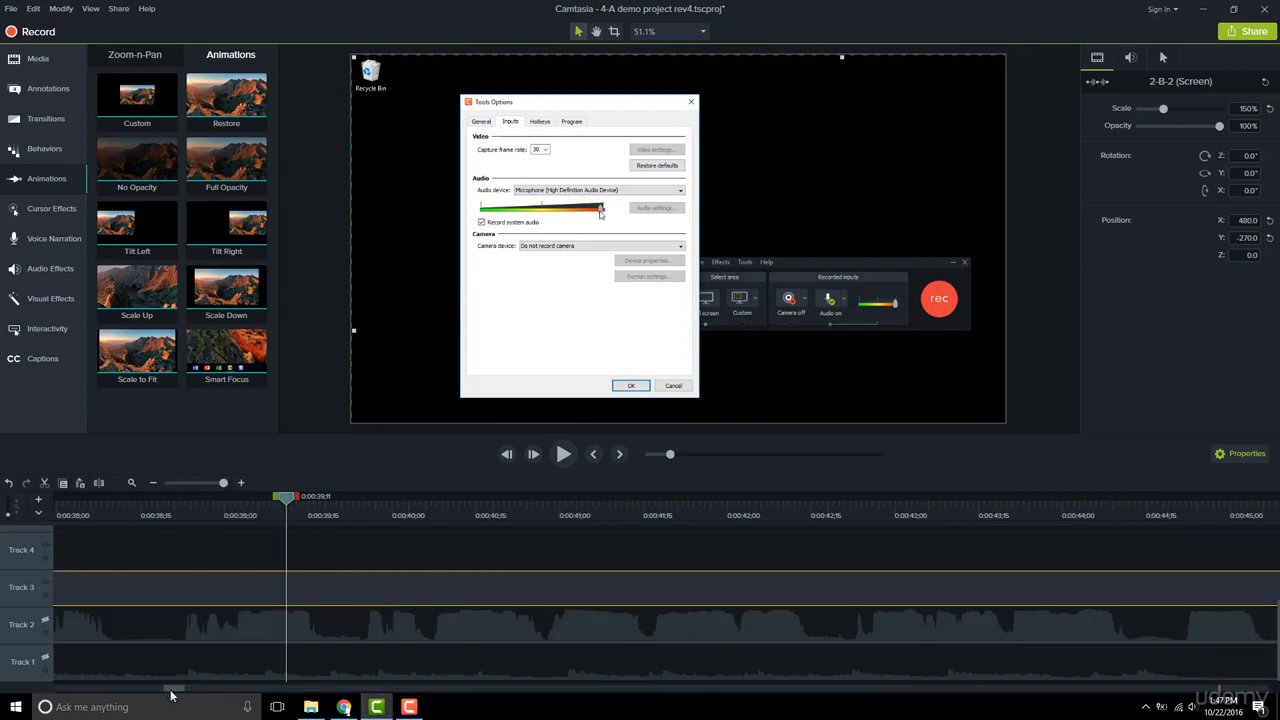
drag(172, 694, 161, 689)
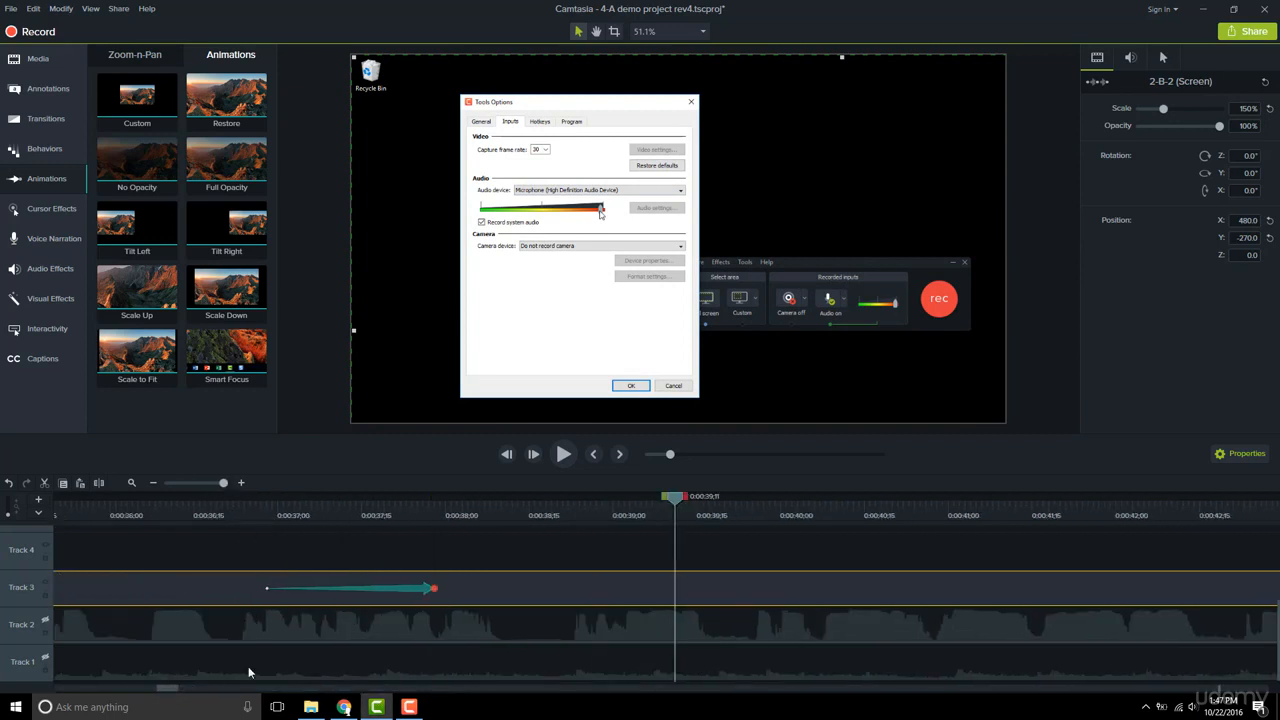
click(409, 590)
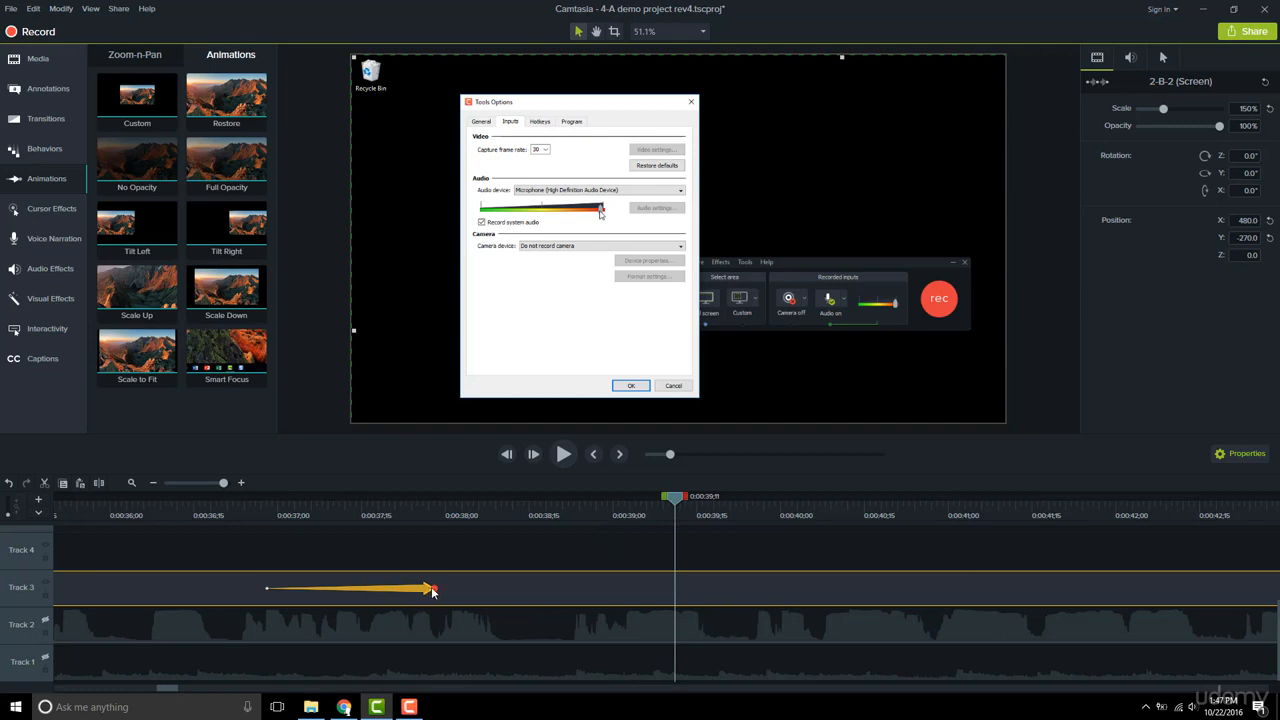
drag(432, 591, 599, 587)
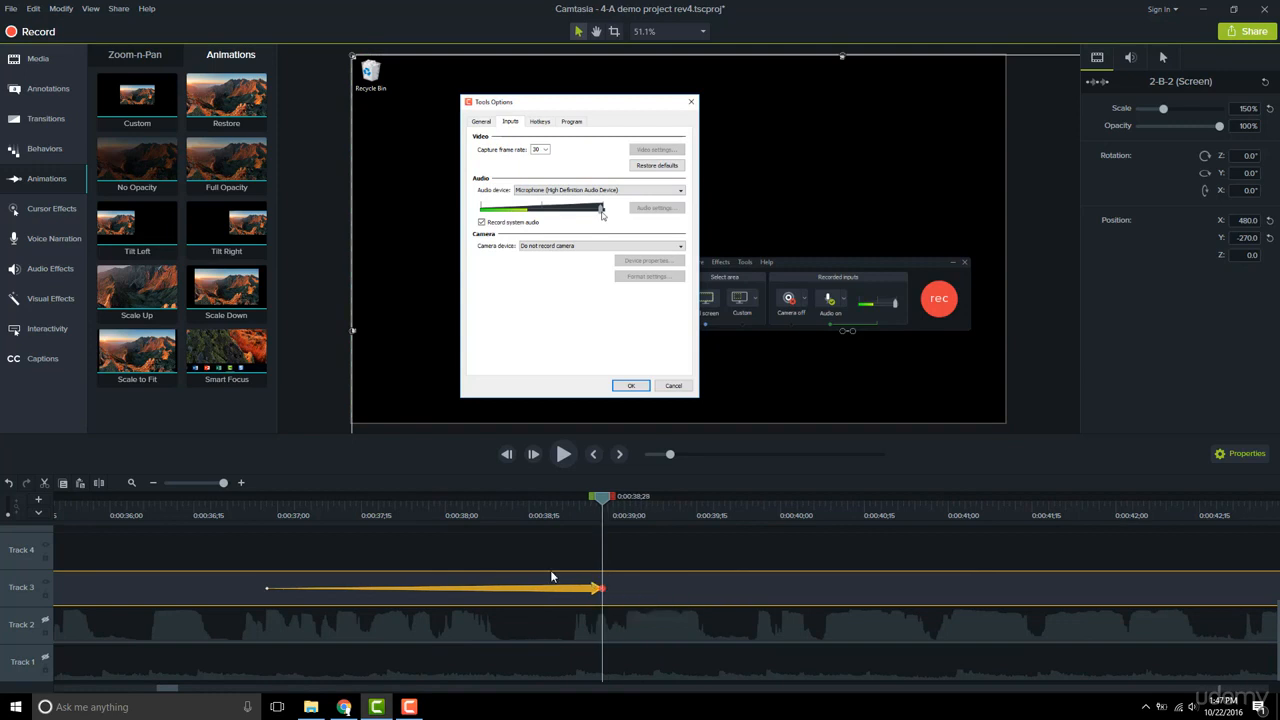
click(253, 513)
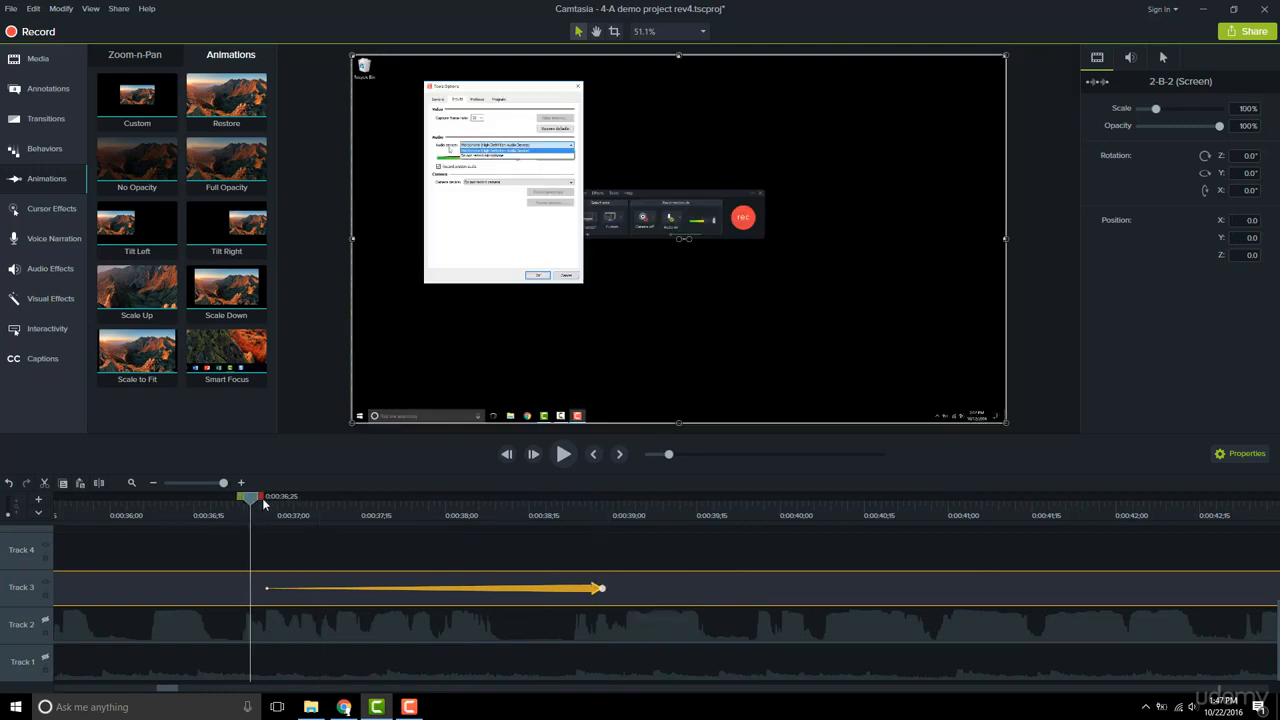
click(560, 455)
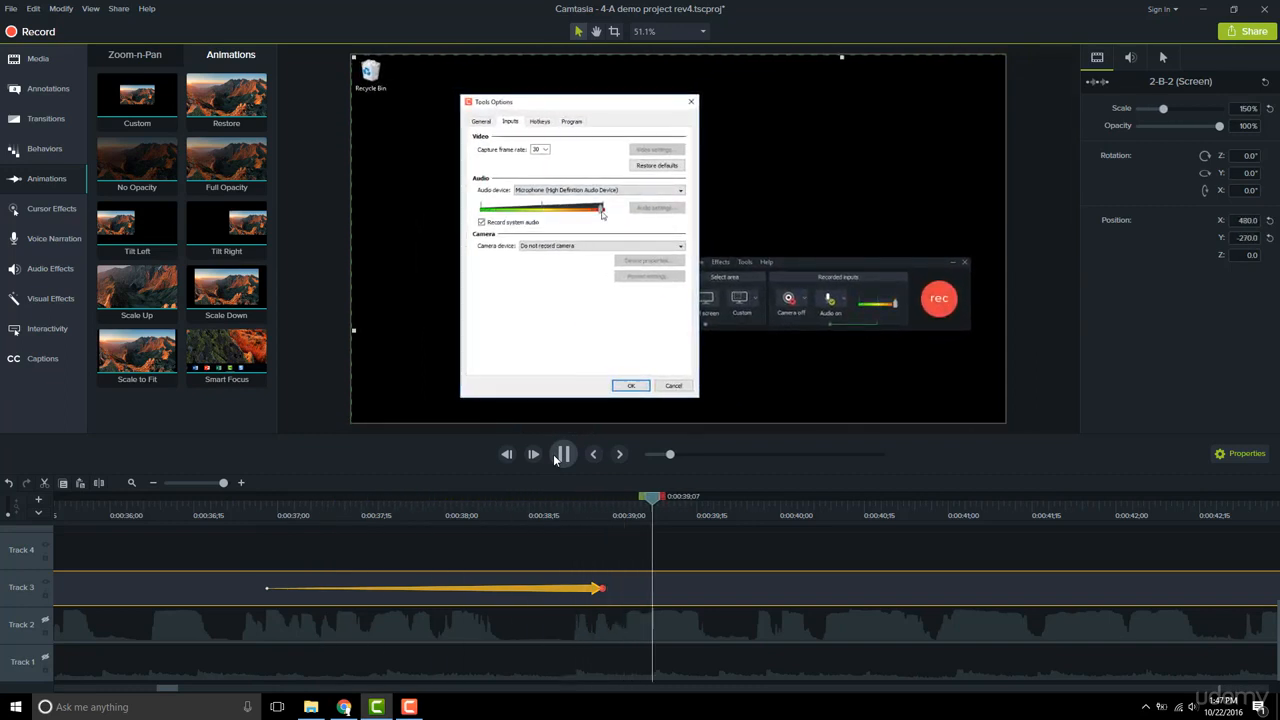
Stop playback and check the default animation duration in the program preferences' timing settings.
click(556, 455)
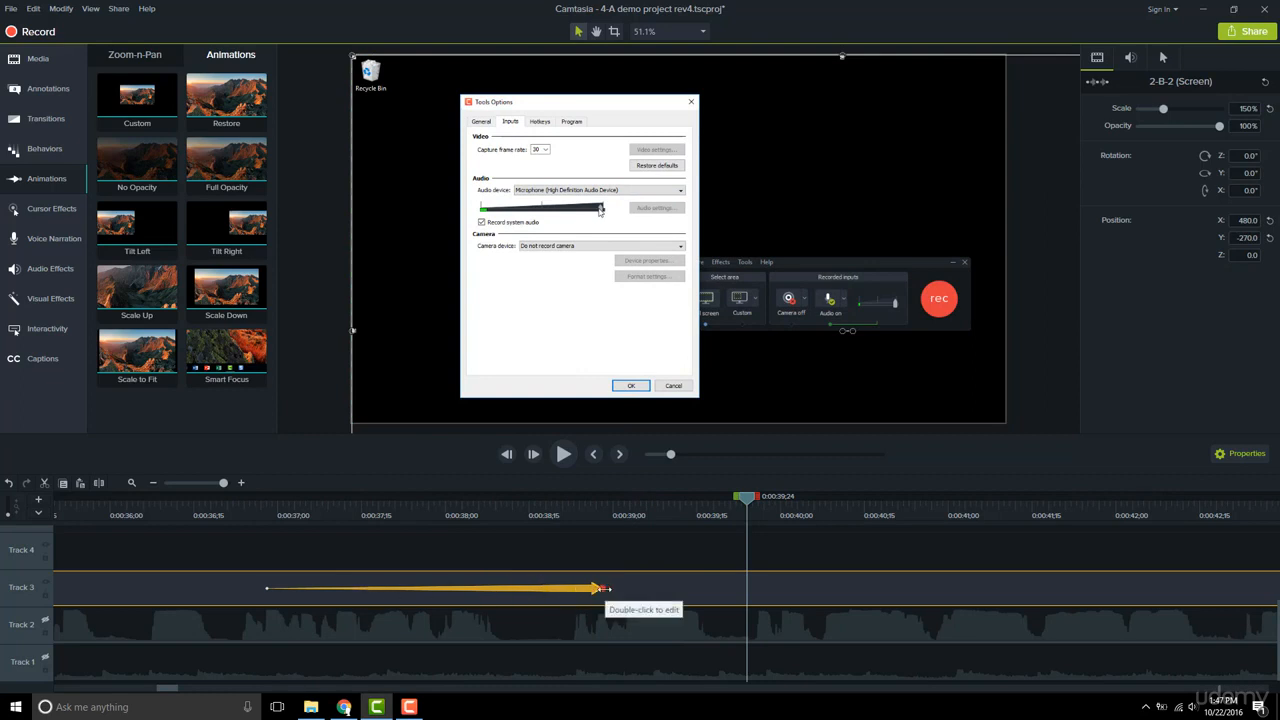
click(33, 8)
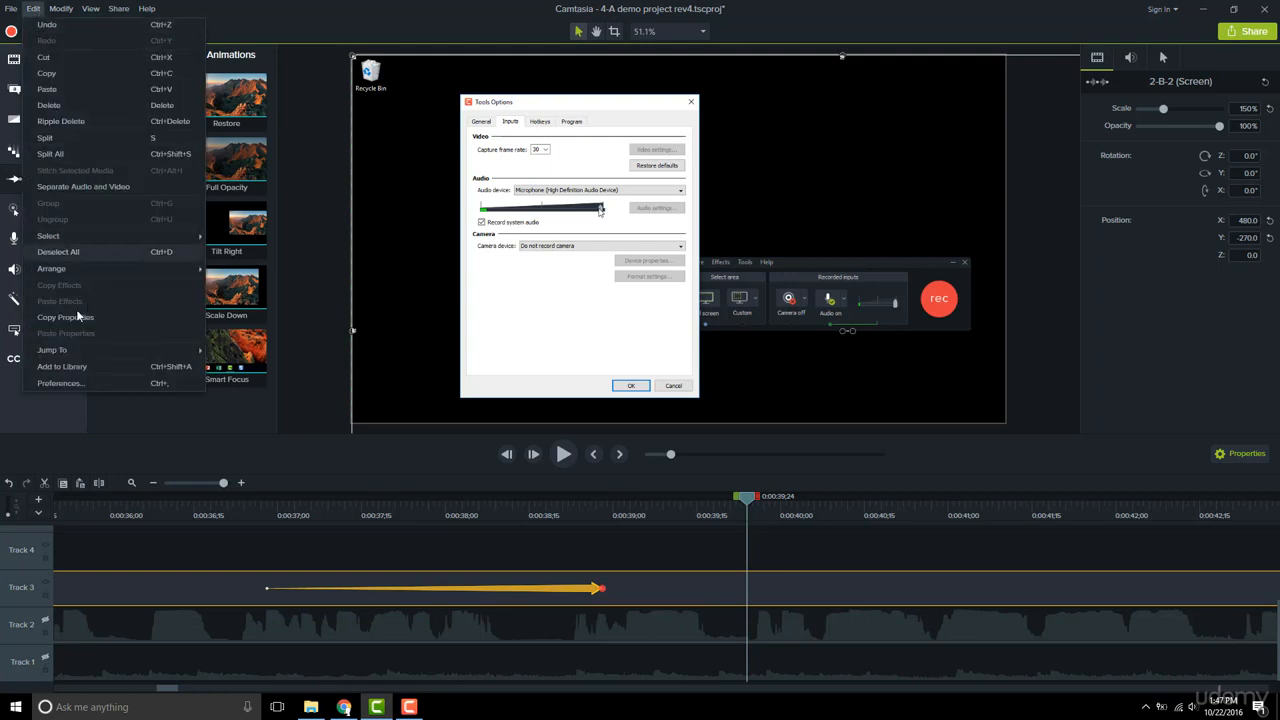
click(107, 387)
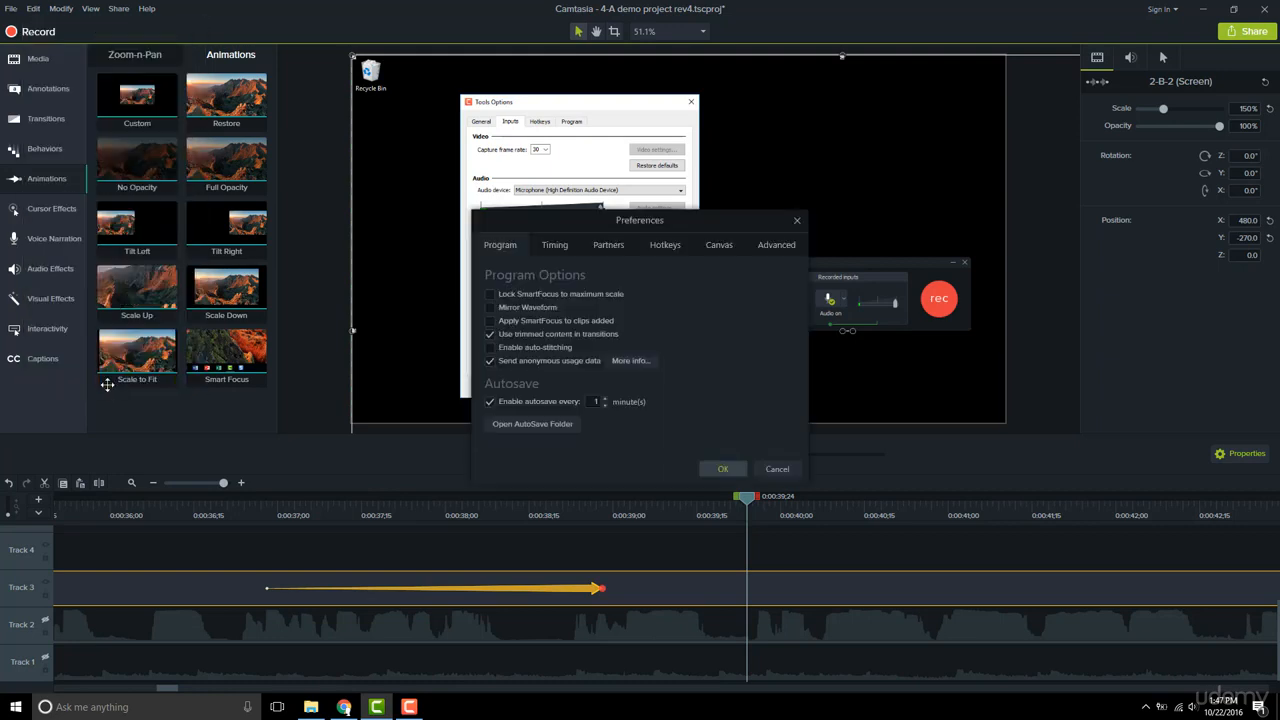
click(555, 246)
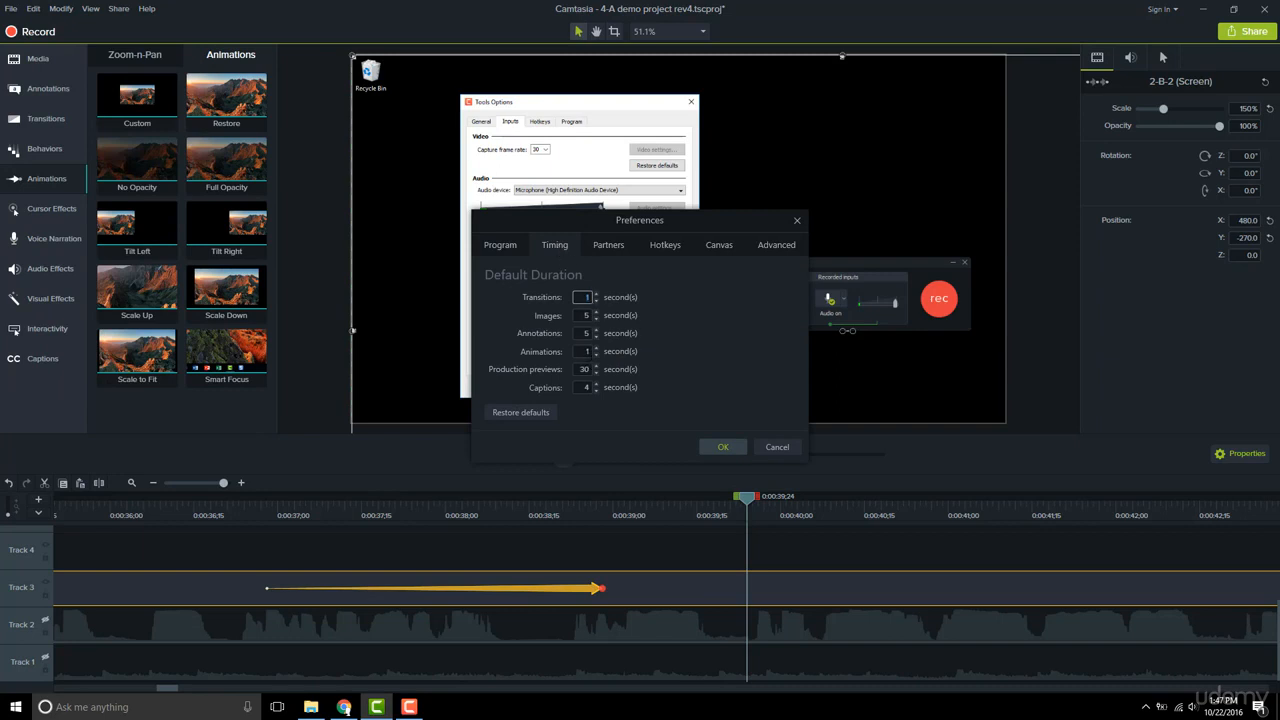
click(776, 447)
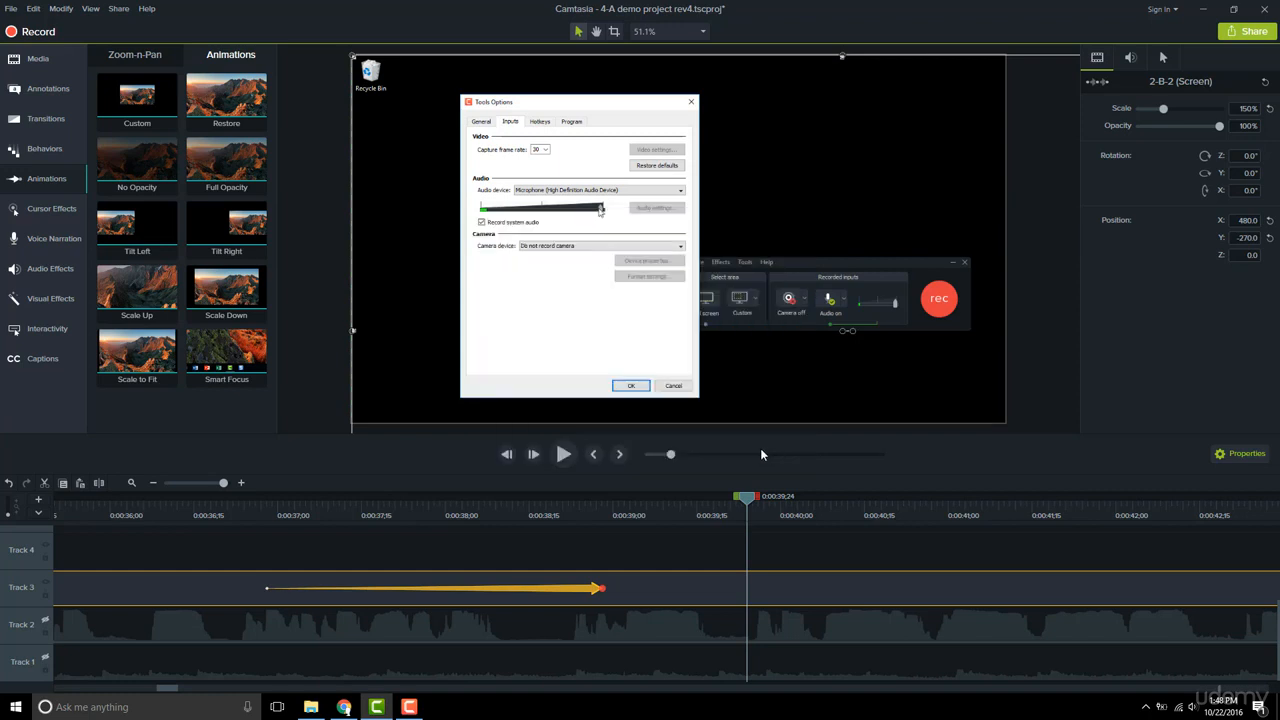
Scrub the playhead from the start to the end of the animation to preview its motion.
right_click(571, 593)
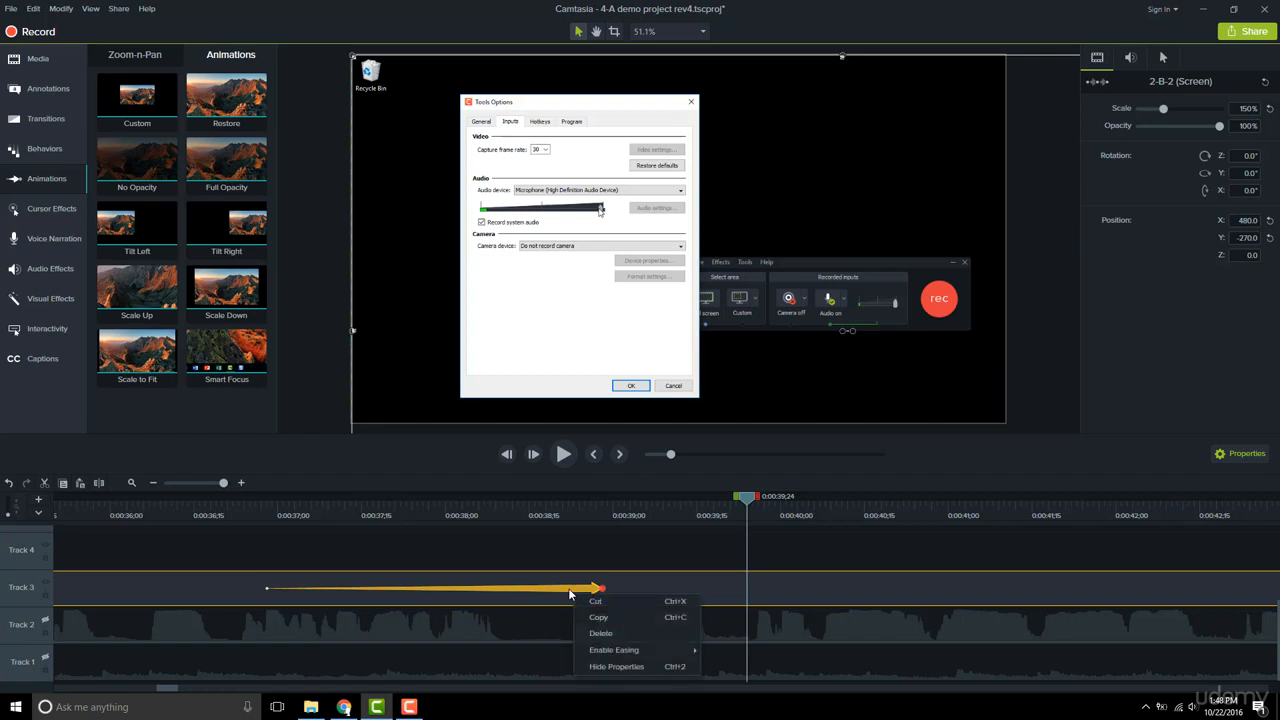
mouse_move(604, 655)
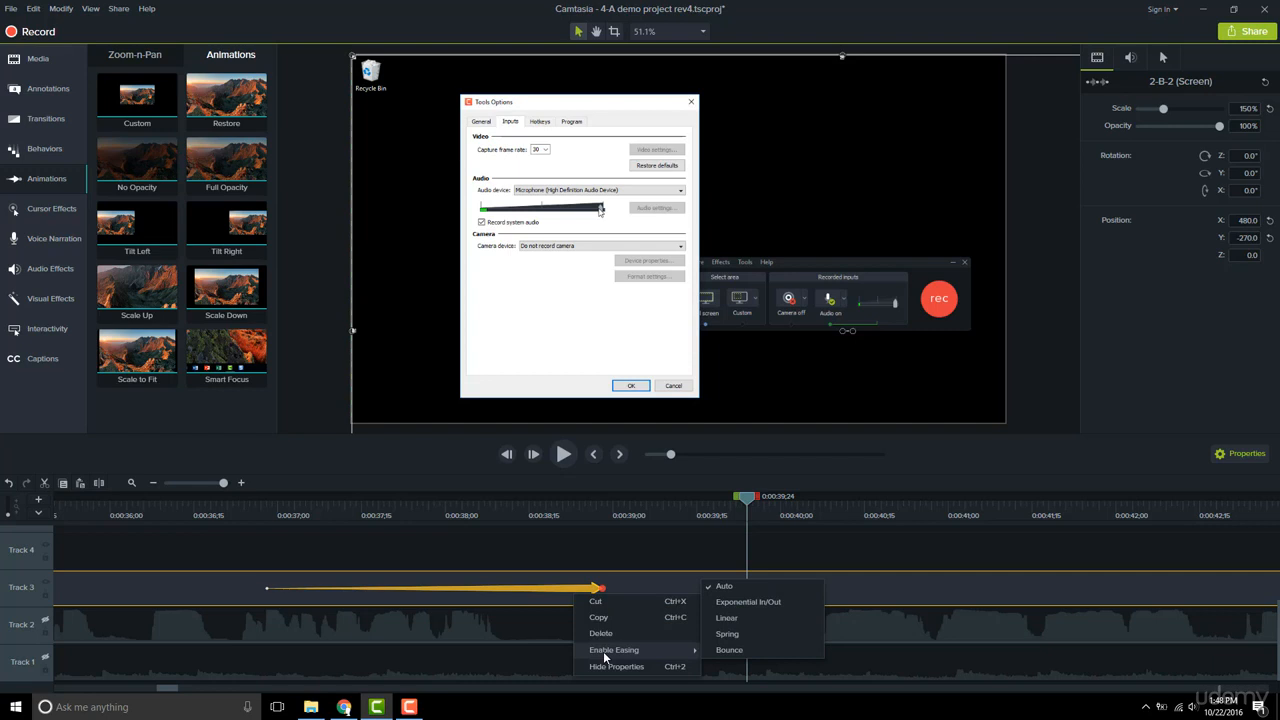
click(267, 506)
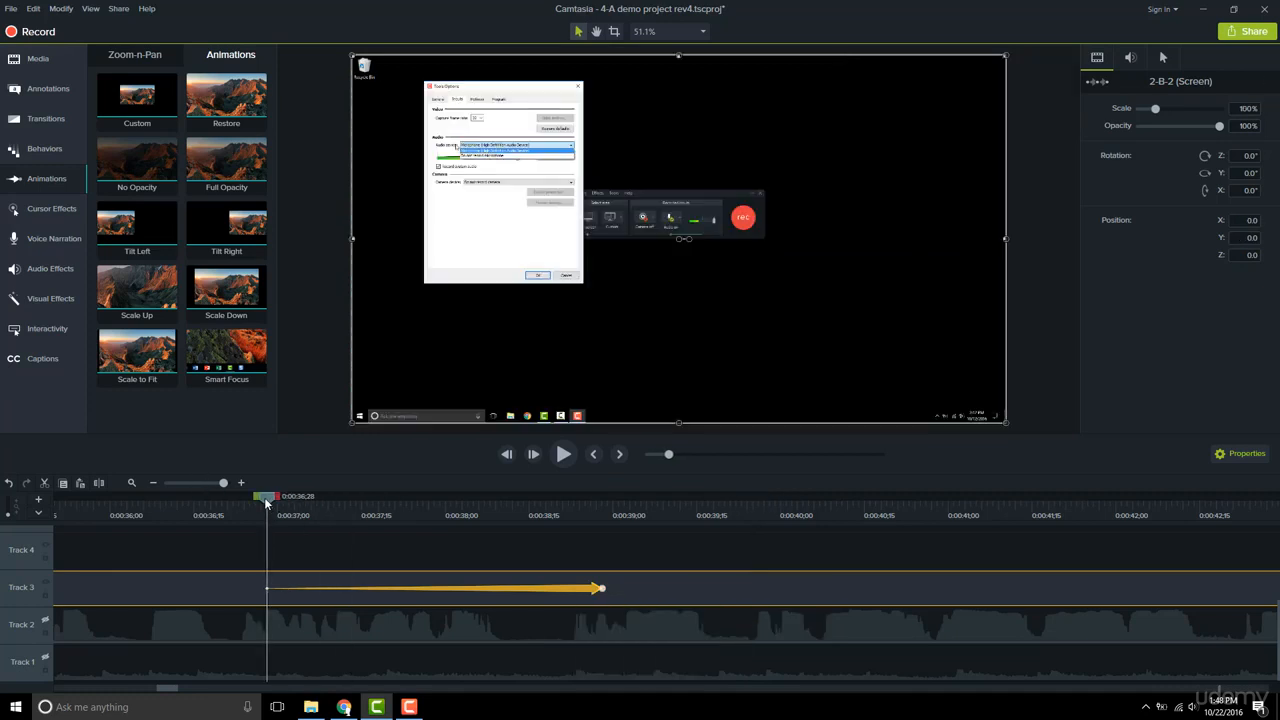
drag(265, 503, 602, 508)
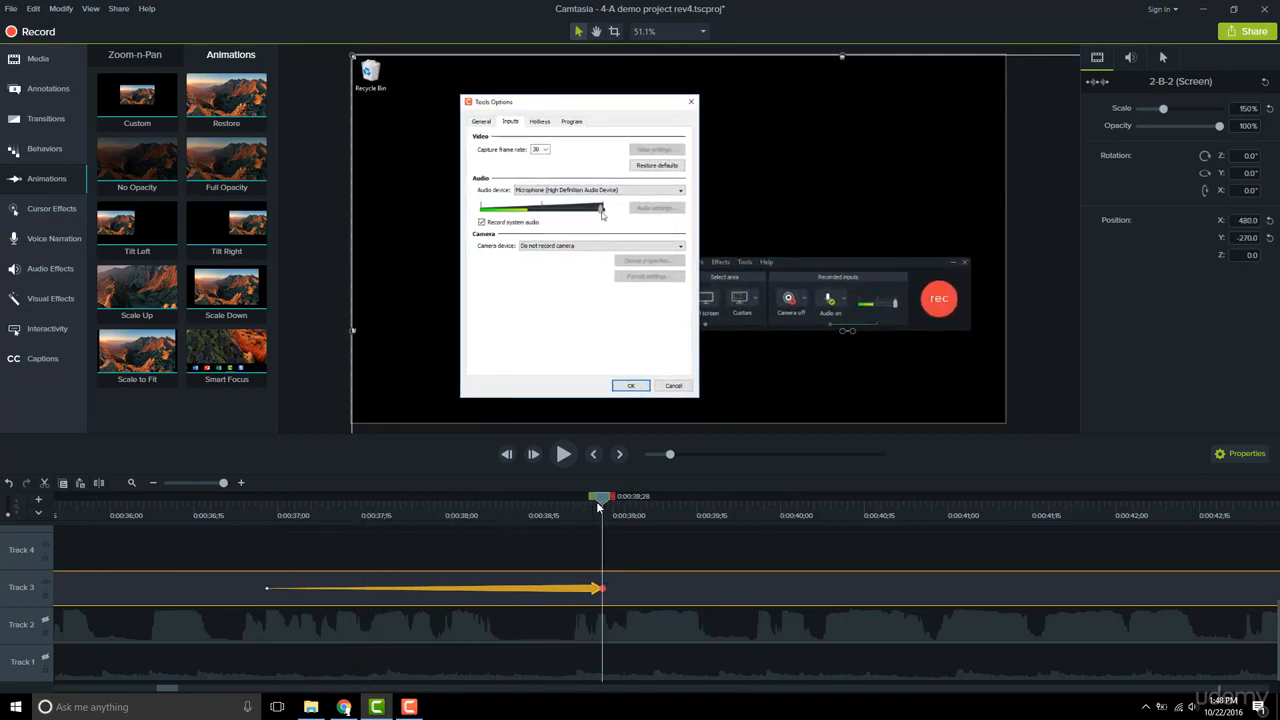
Set the animation's easing to Linear and scrub through it again to preview the change.
right_click(581, 592)
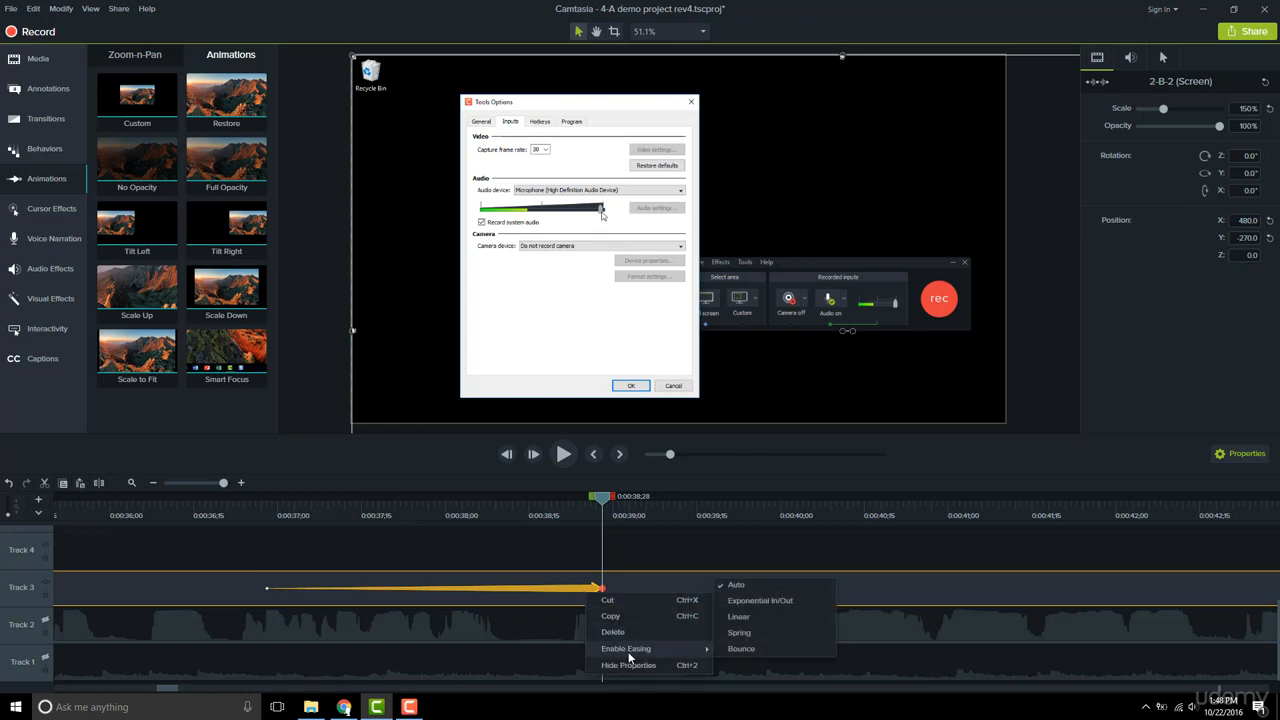
click(767, 617)
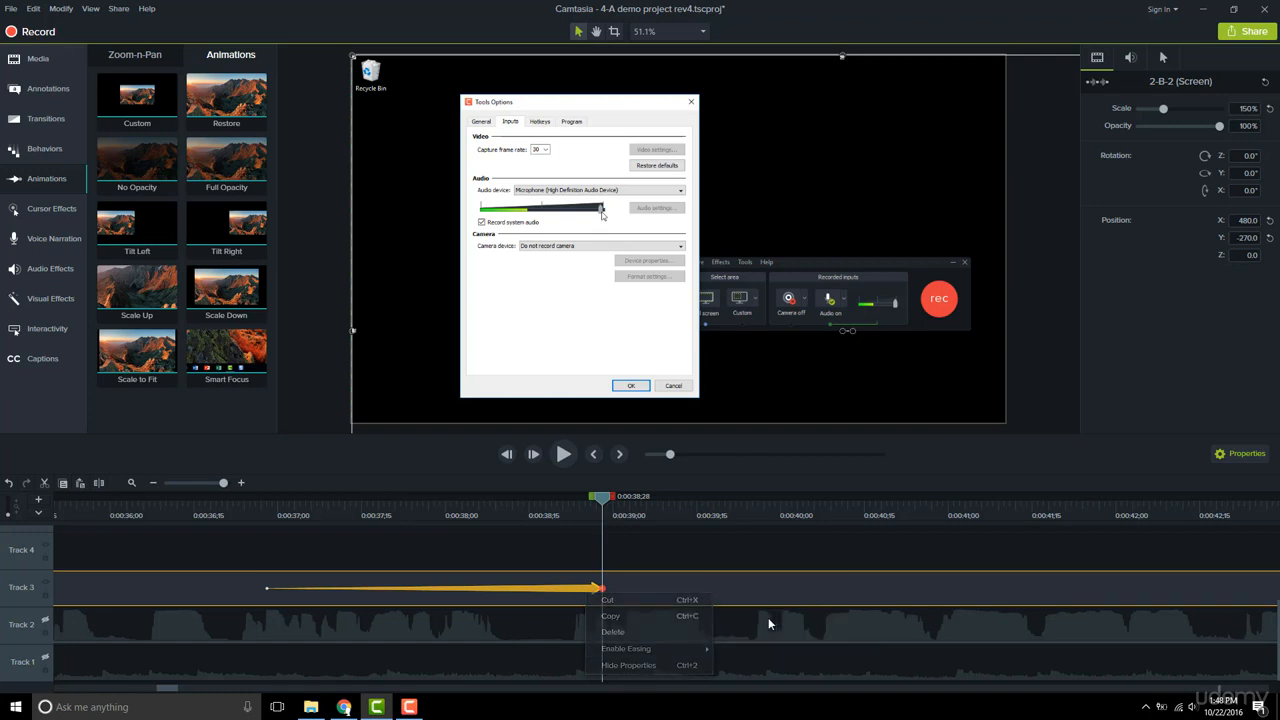
click(270, 513)
drag(270, 513, 627, 538)
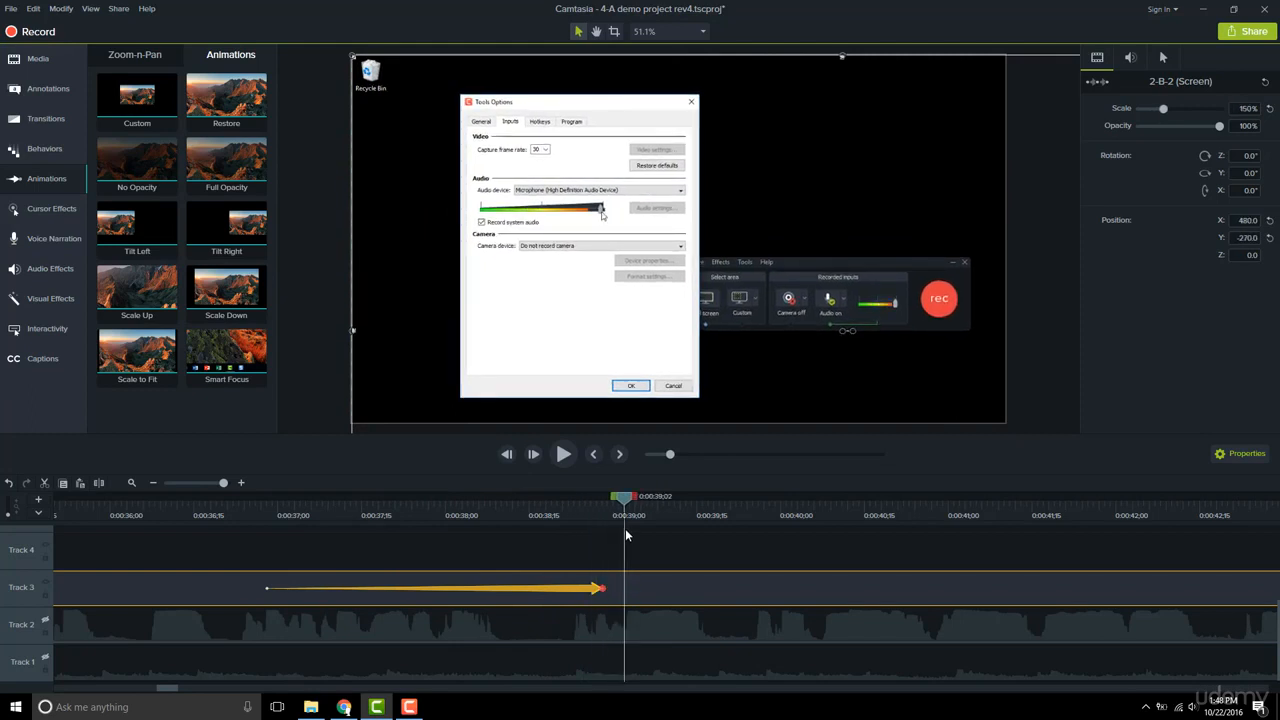
right_click(594, 595)
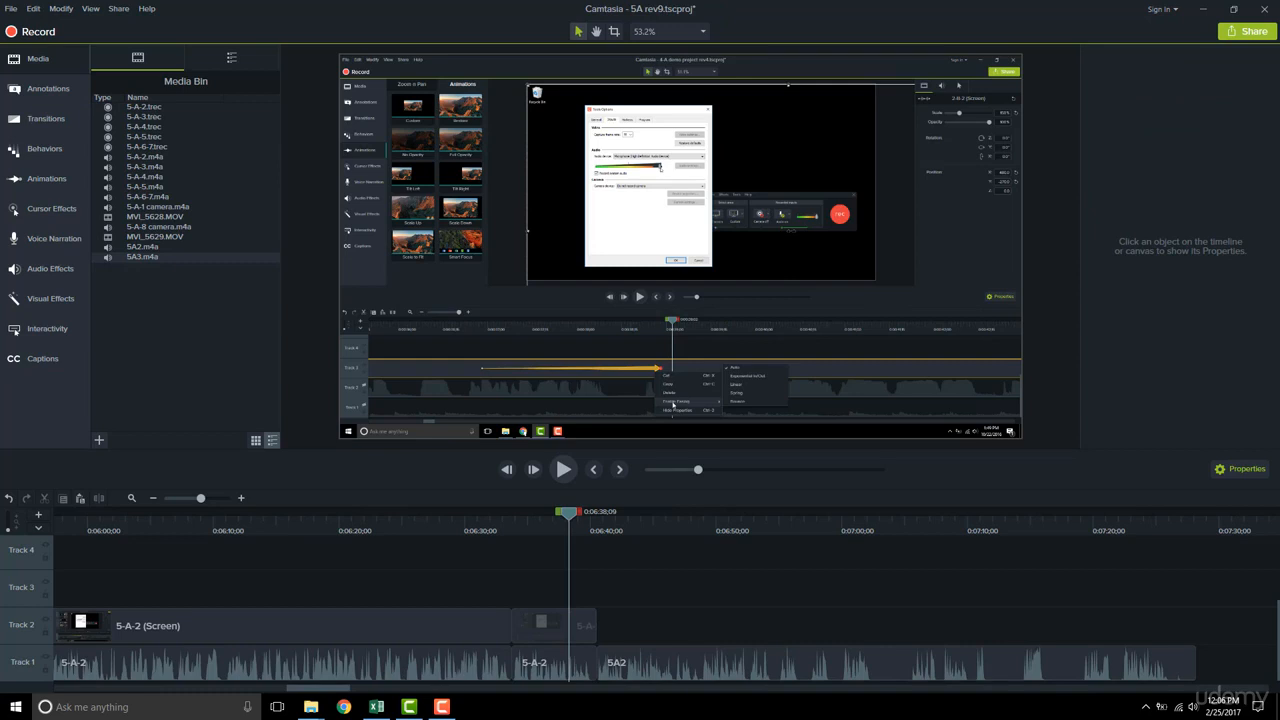
In Preferences, assign Z as the hotkey for adding an animation.
key(z)
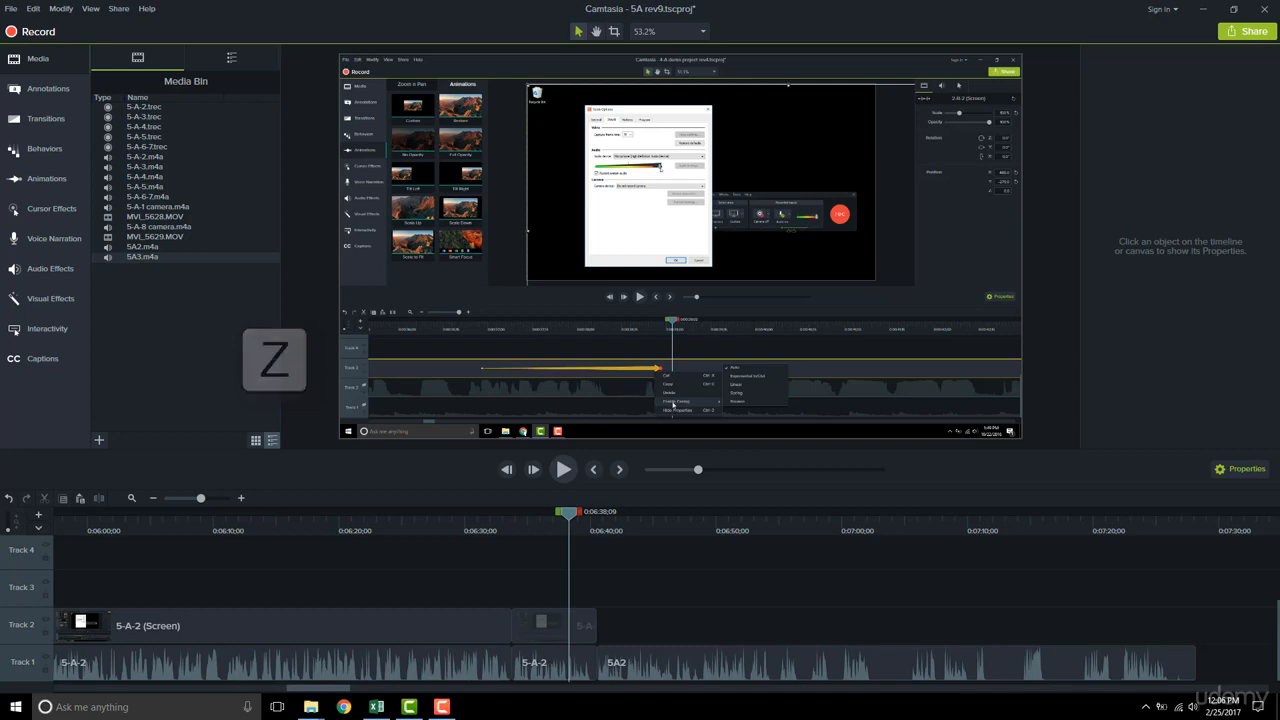
click(33, 8)
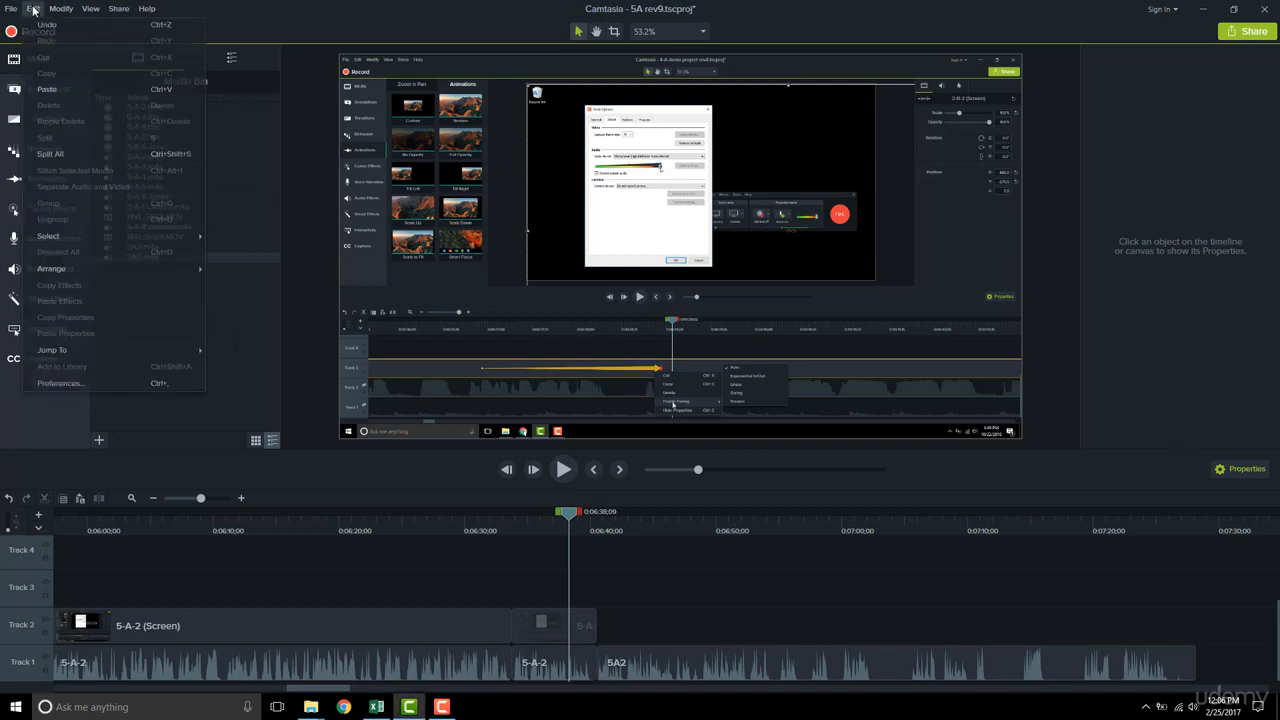
click(110, 384)
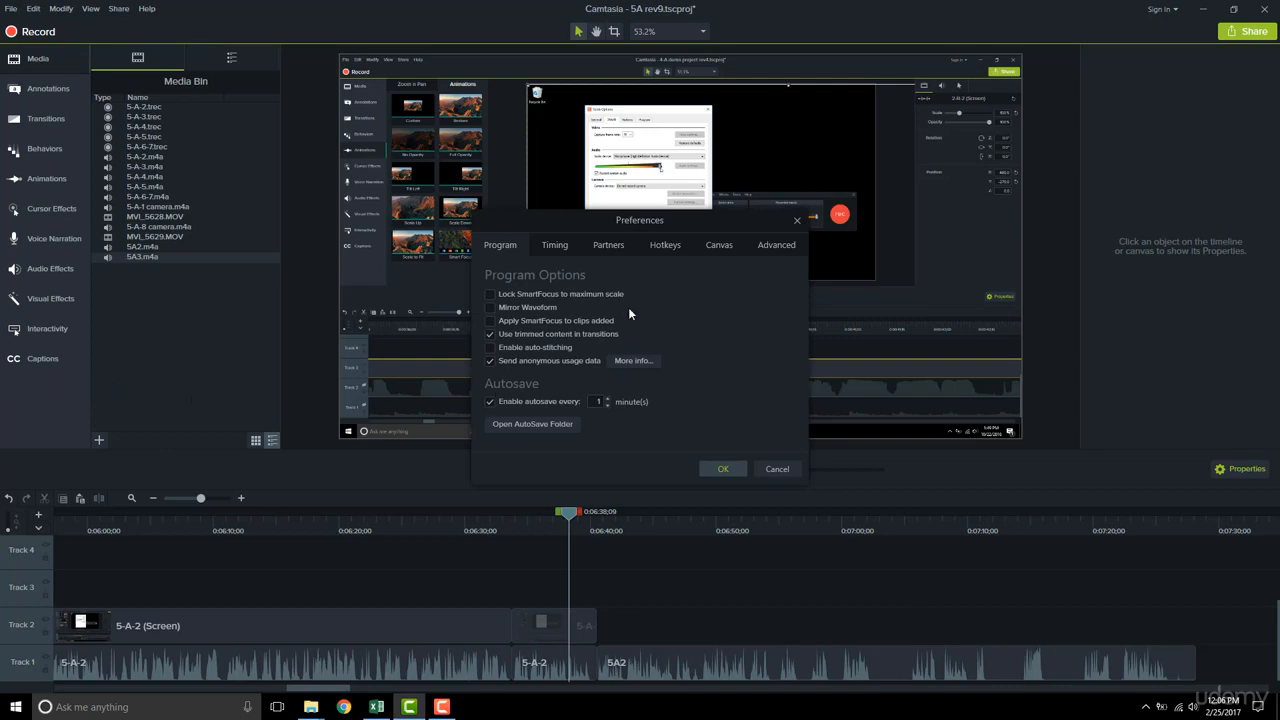
click(660, 248)
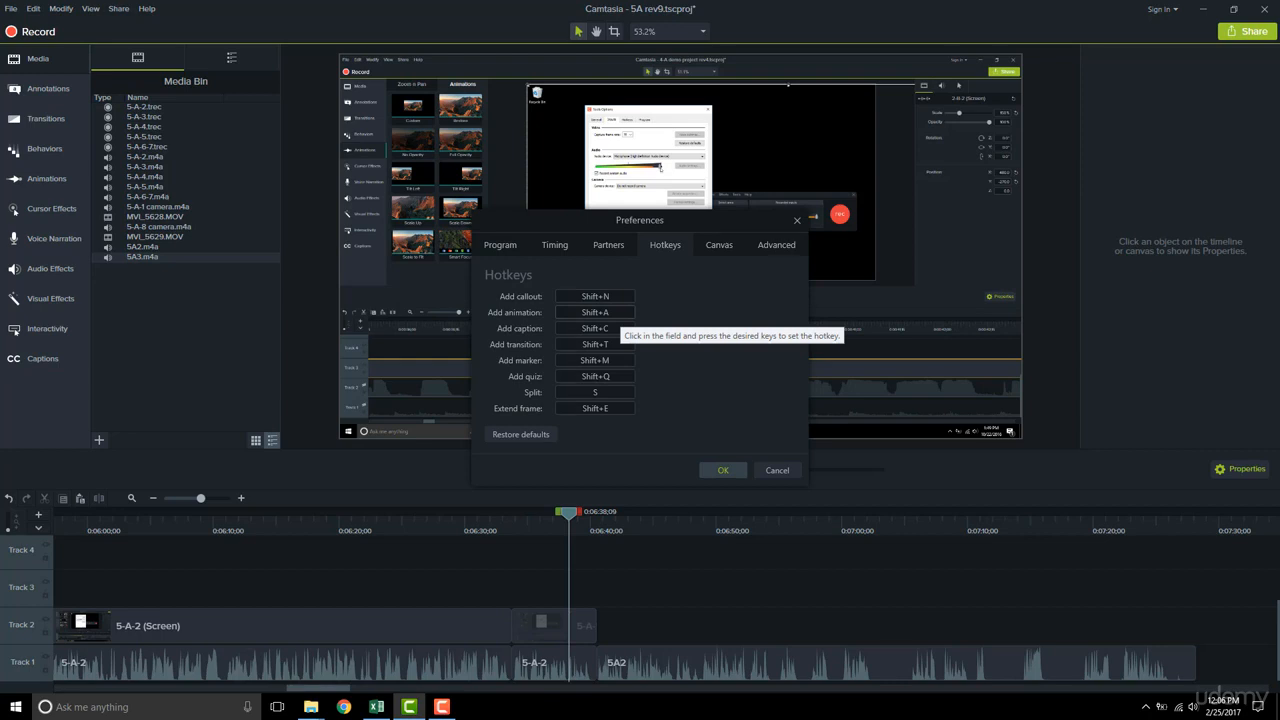
click(620, 314)
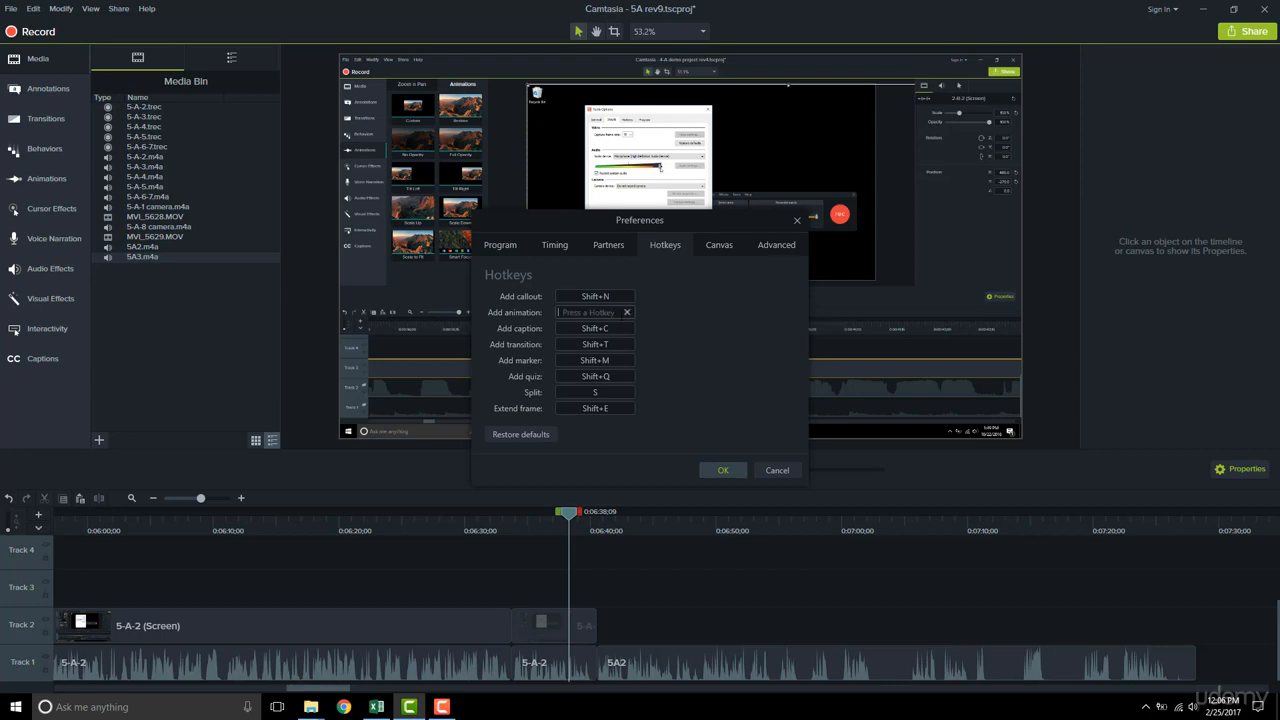
key(z)
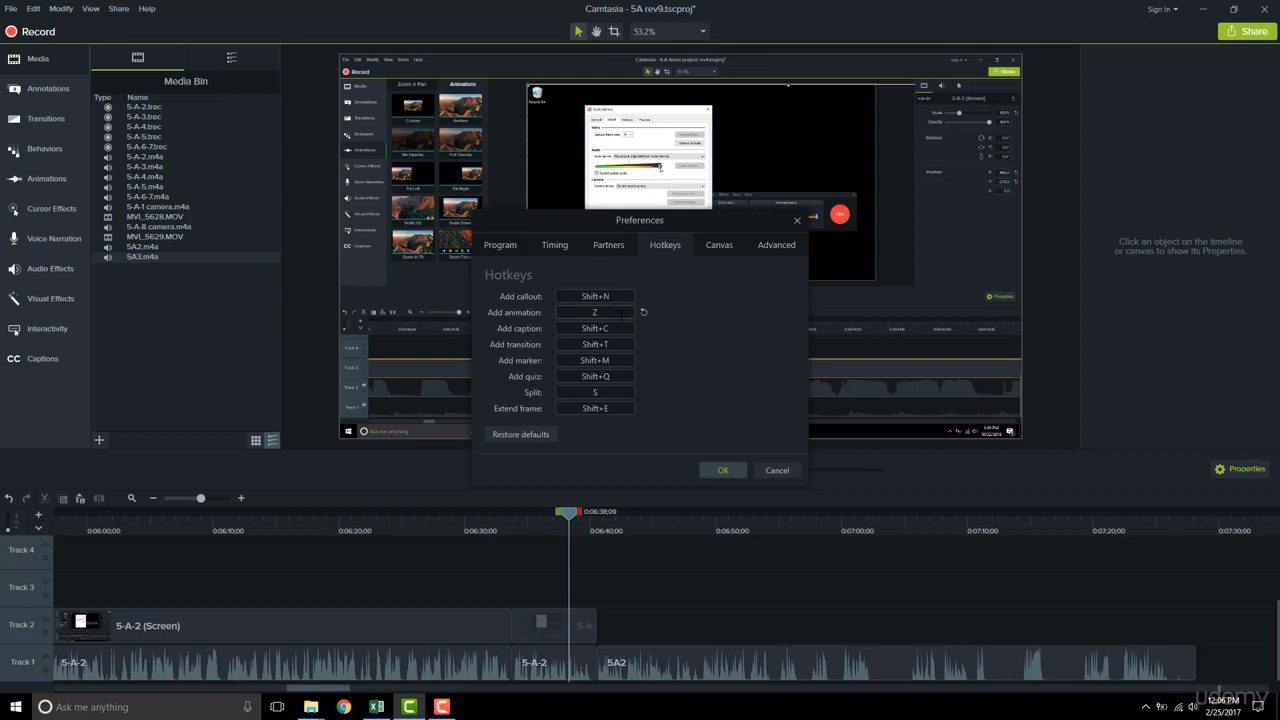